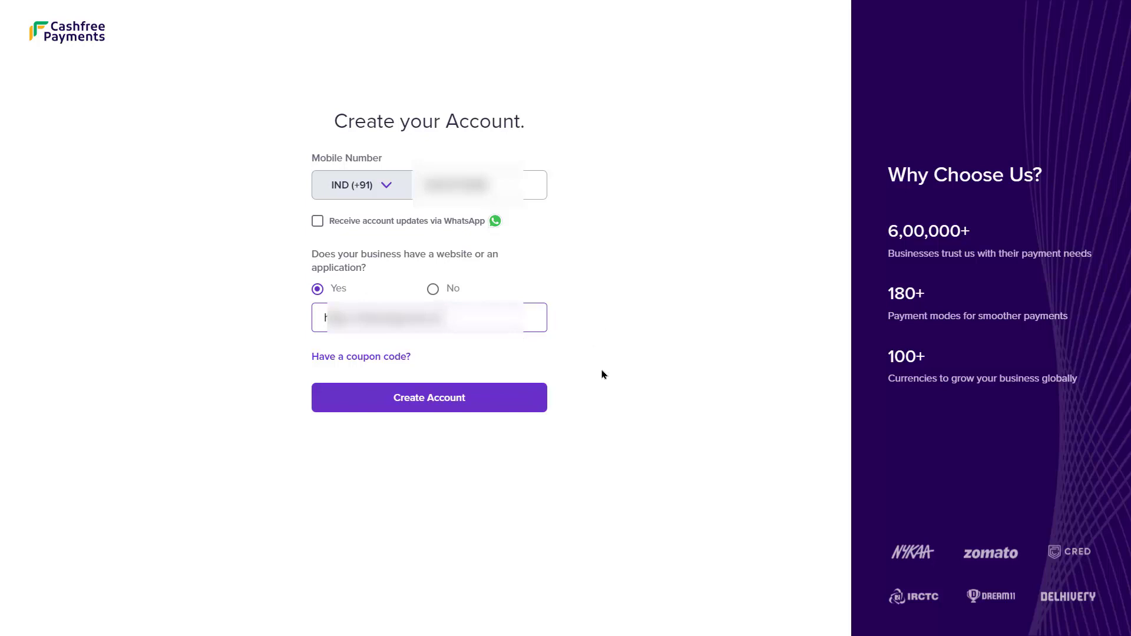
Step: Submit the Cashfree account creation form and open the pending email verification message from Cashfree Care in Gmail
{"action": "left_click", "coordinate": [430, 399]}
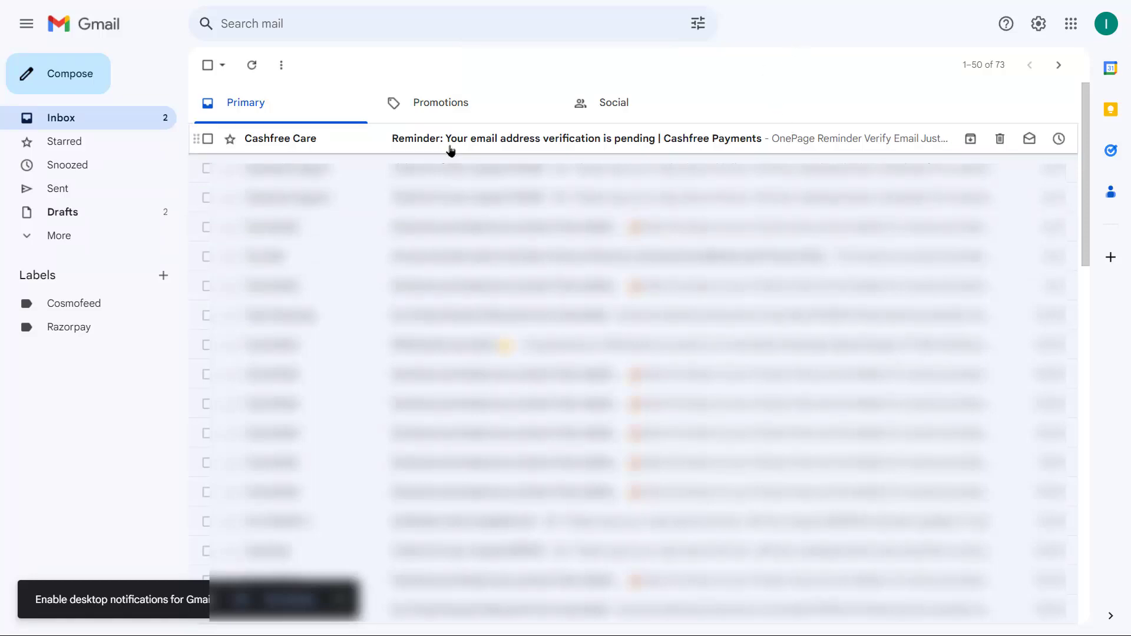
{"action": "left_click", "coordinate": [507, 146]}
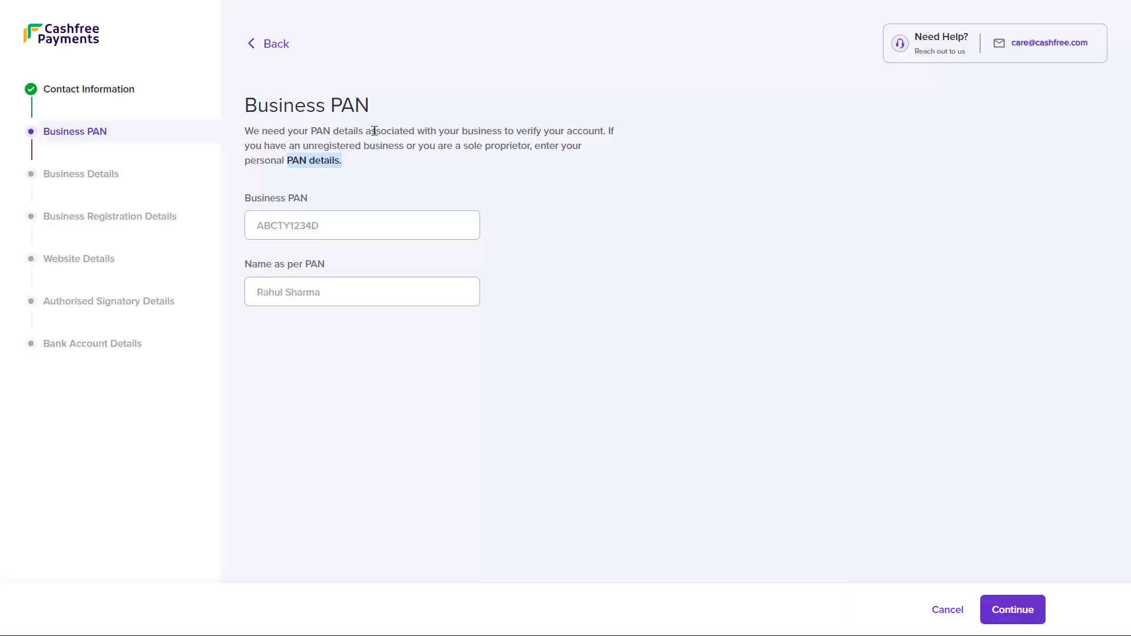
Step: Go back to the Contact Information section to check the registered email and mobile number, and continue to Business PAN
{"action": "left_click", "coordinate": [373, 125]}
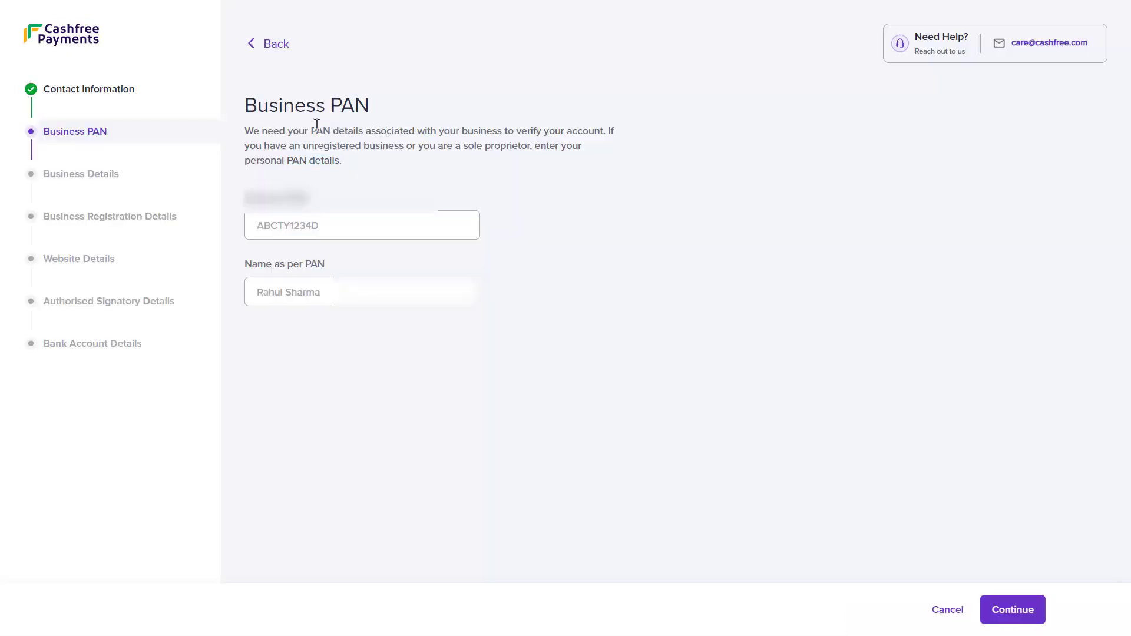
{"action": "left_click", "coordinate": [89, 91]}
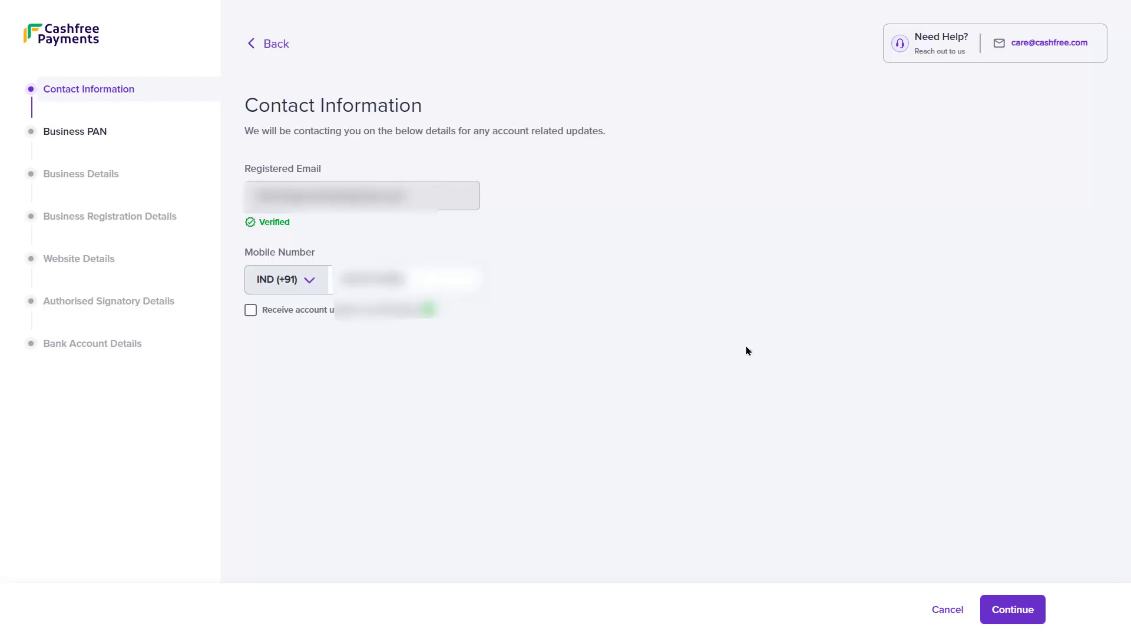
{"action": "left_click", "coordinate": [1012, 608]}
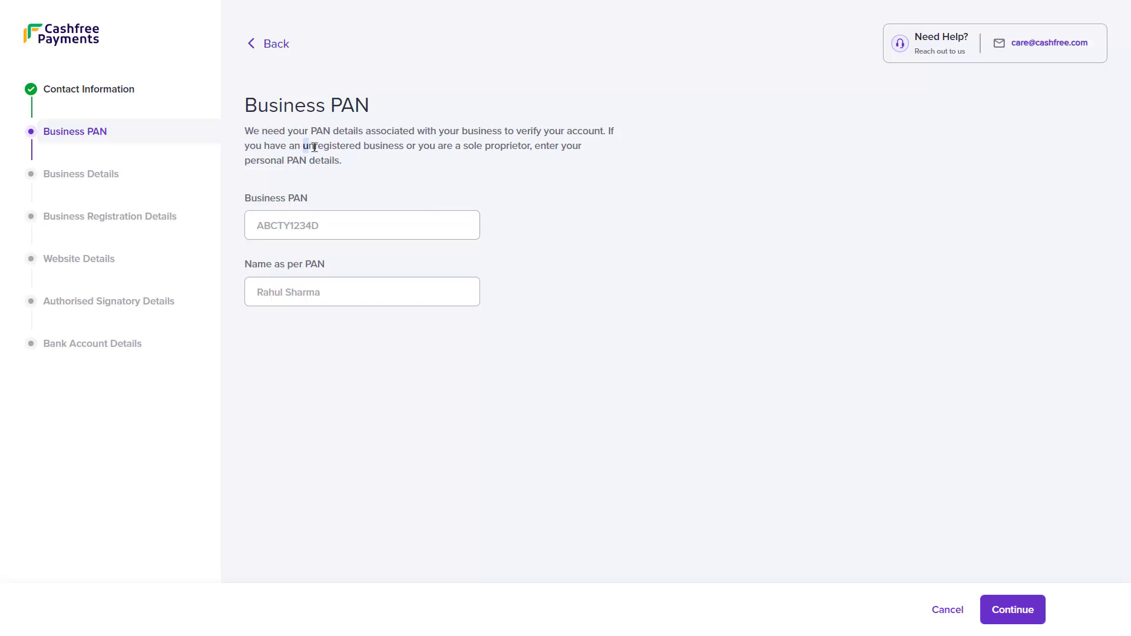
Step: Read the PAN instructions for unregistered businesses, fill in the PAN number and the name as per PAN, and continue
{"action": "left_click_drag", "start_coordinate": [303, 146], "coordinate": [404, 146]}
{"action": "left_click", "coordinate": [550, 161]}
{"action": "left_click_drag", "start_coordinate": [247, 159], "coordinate": [349, 165]}
{"action": "left_click", "coordinate": [371, 165]}
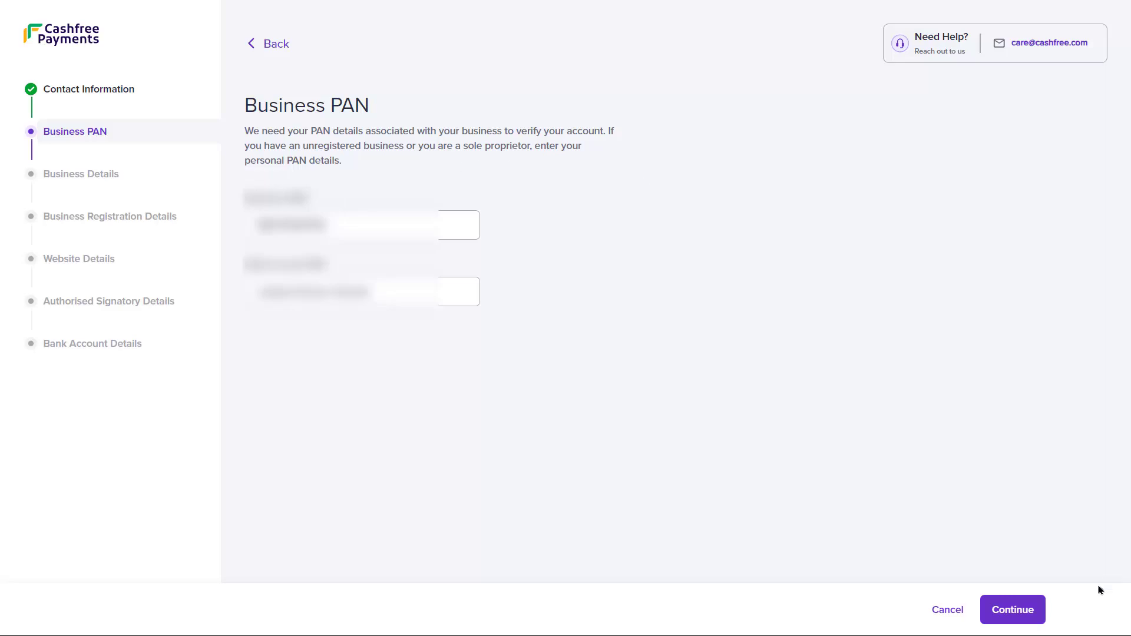
{"action": "left_click", "coordinate": [1019, 612]}
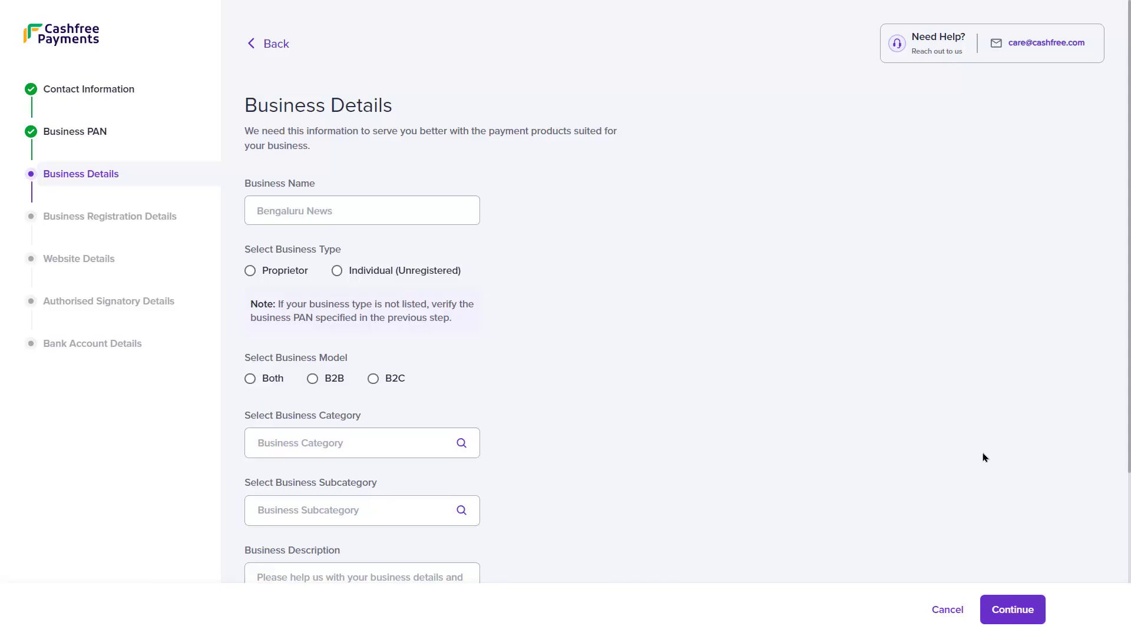
Step: Fill in the business name, choose Individual (Unregistered) as the business type and B2C as the business model
{"action": "scroll", "coordinate": [986, 460], "scroll_direction": "down", "scroll_amount": 3}
{"action": "scroll", "coordinate": [986, 455], "scroll_direction": "up", "scroll_amount": 3}
{"action": "left_click", "coordinate": [338, 273]}
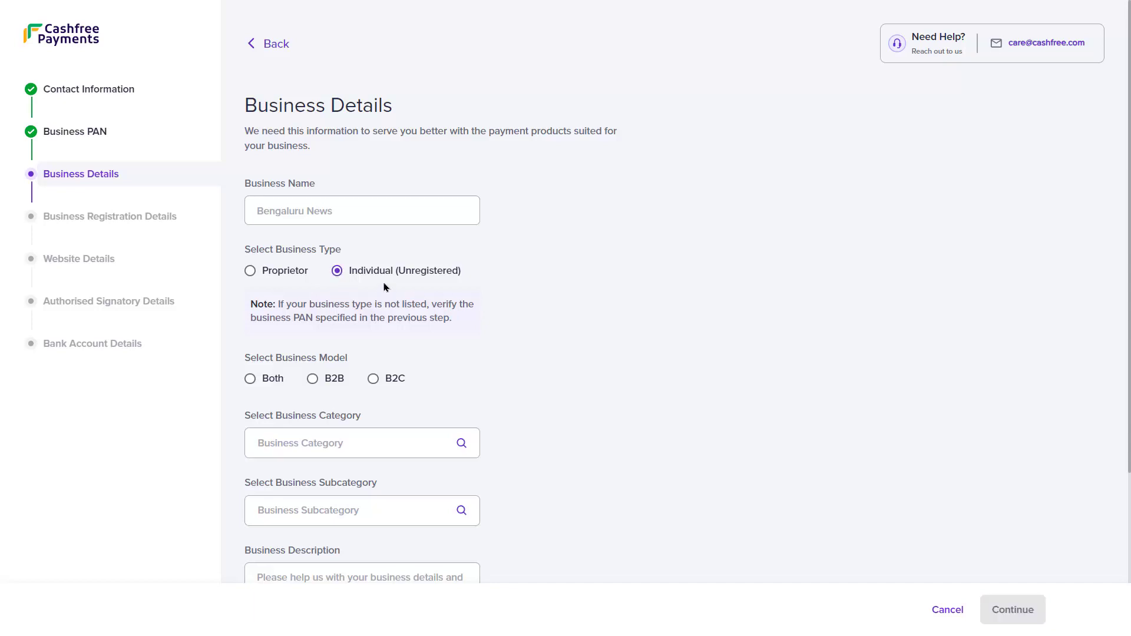
{"action": "scroll", "coordinate": [499, 285], "scroll_direction": "down", "scroll_amount": 2}
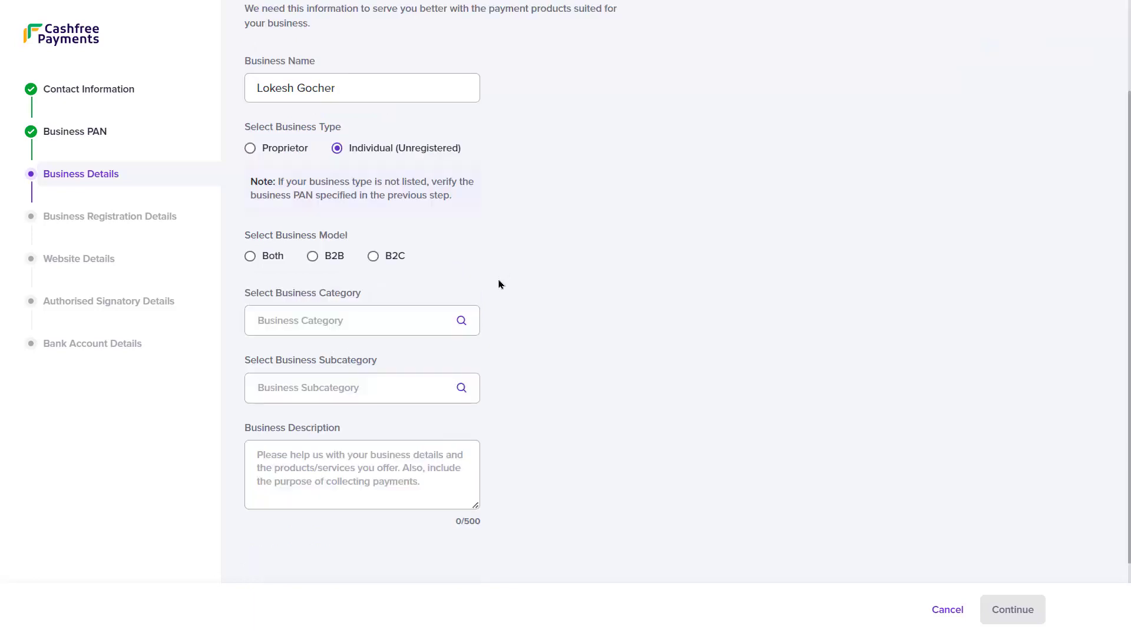
{"action": "left_click", "coordinate": [373, 258]}
Step: Set the category to SaaS and subcategory to Web Design, Development, Hosting, describe the freelance website, landing page and funnel design services, and continue
{"action": "left_click", "coordinate": [367, 317]}
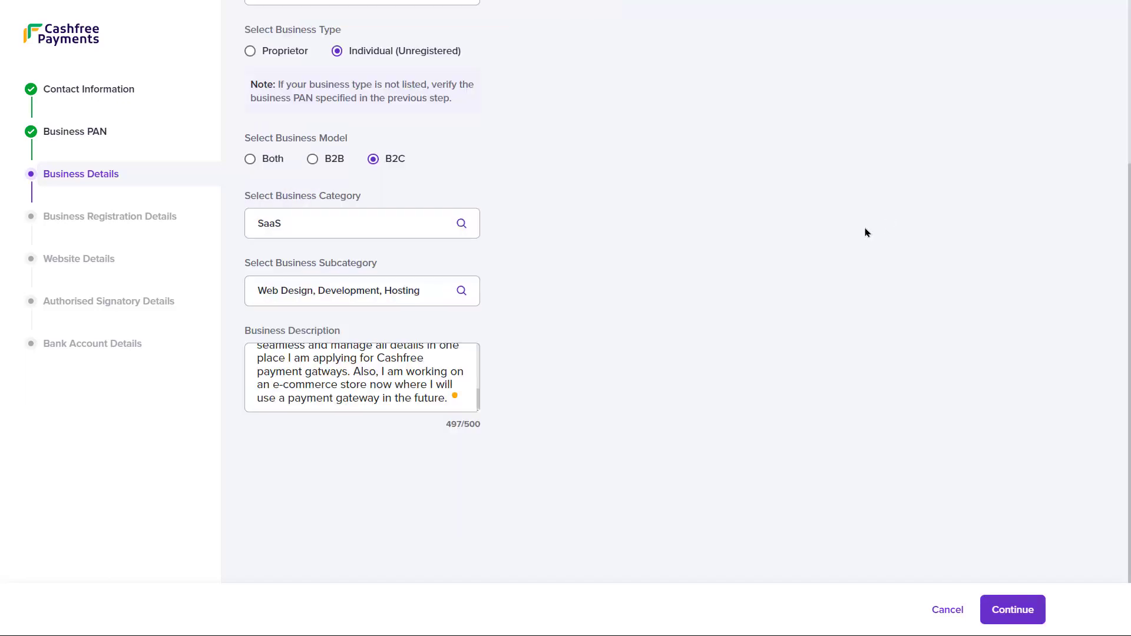
{"action": "scroll", "coordinate": [420, 373], "scroll_direction": "up", "scroll_amount": 3}
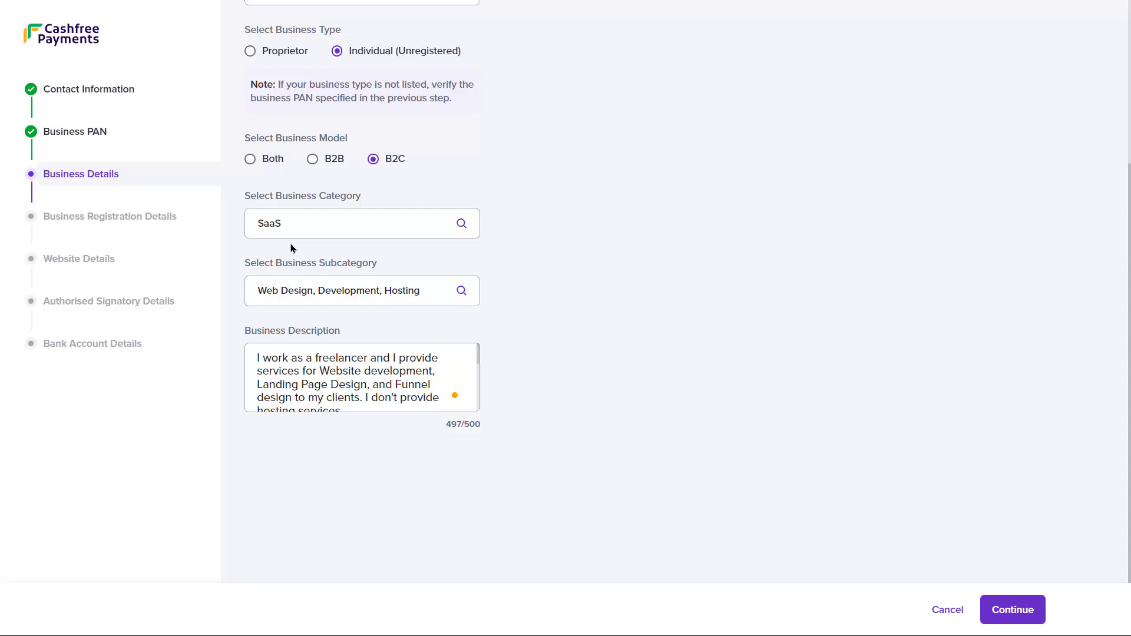
{"action": "left_click", "coordinate": [1019, 612]}
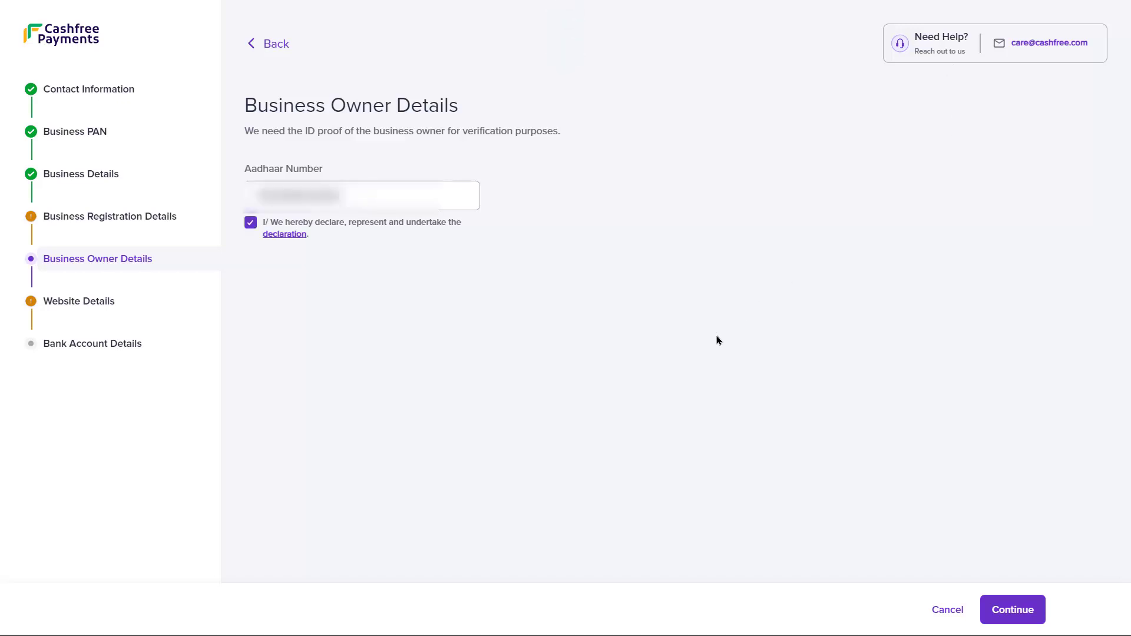
Step: Submit the owner's Aadhaar number with the declaration accepted, enter the OTP to verify it, and continue to the website details
{"action": "left_click", "coordinate": [251, 224]}
{"action": "left_click", "coordinate": [251, 225]}
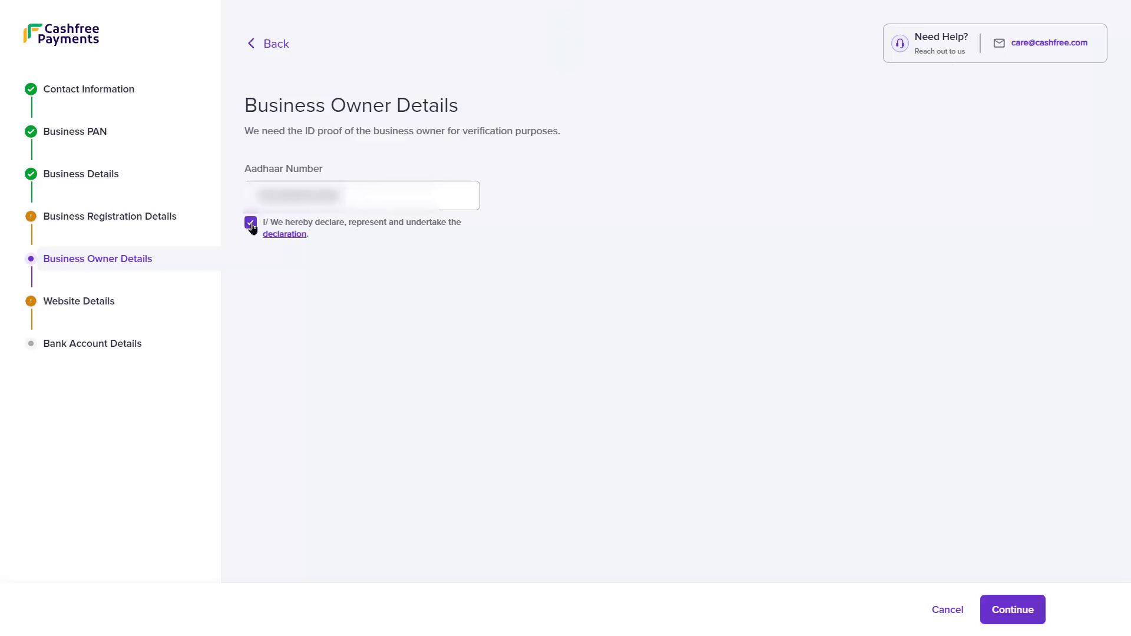
{"action": "left_click", "coordinate": [1009, 613]}
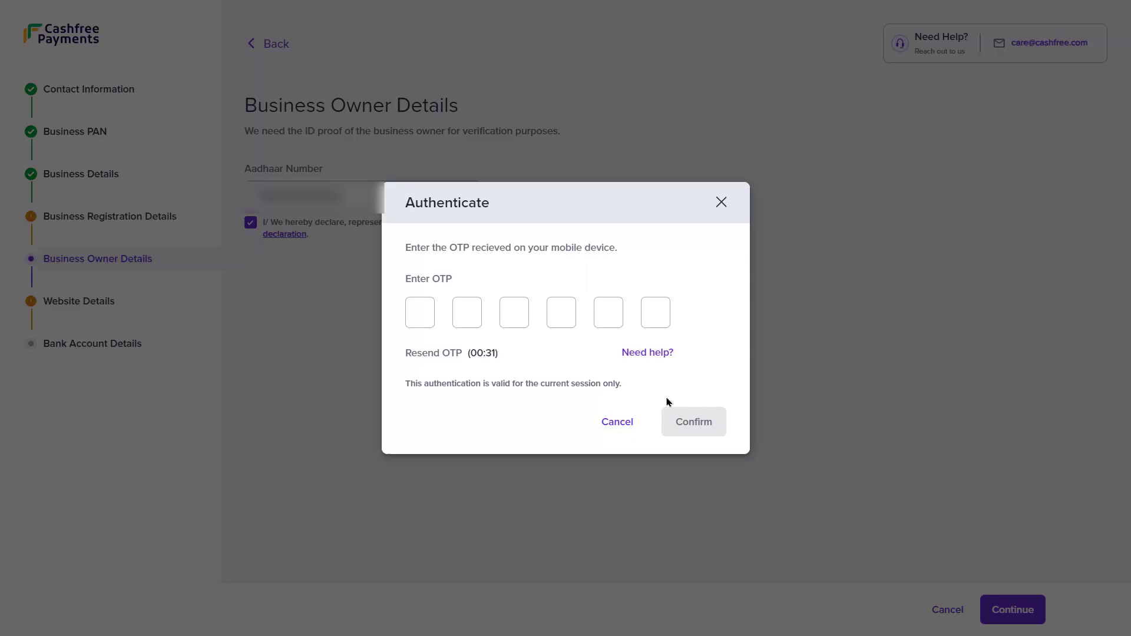
{"action": "left_click", "coordinate": [427, 318]}
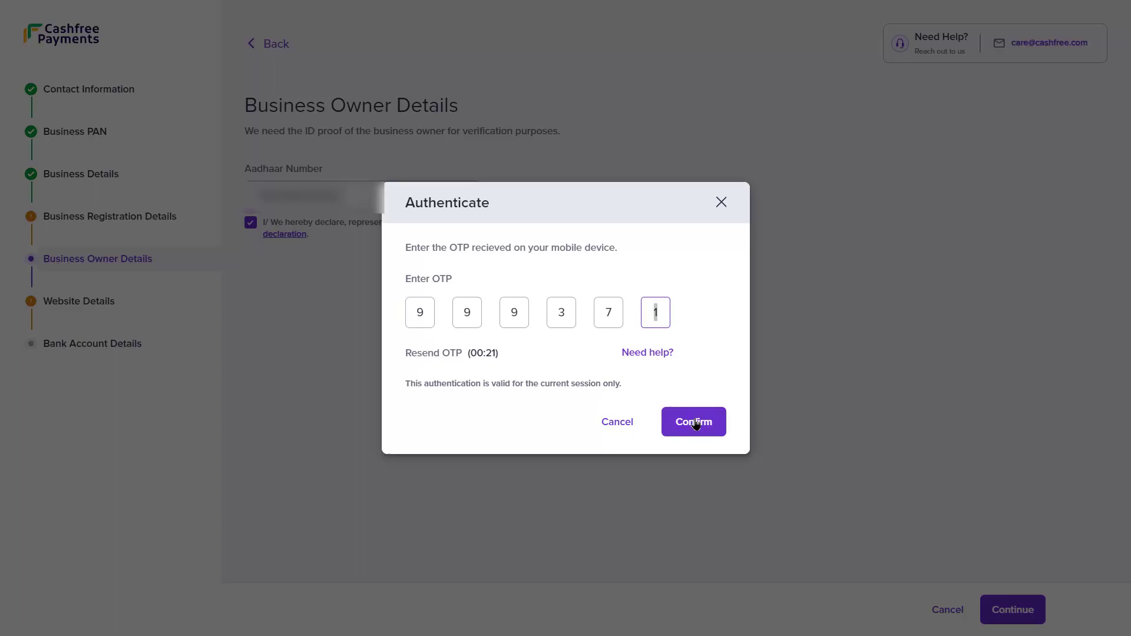
{"action": "left_click", "coordinate": [696, 422]}
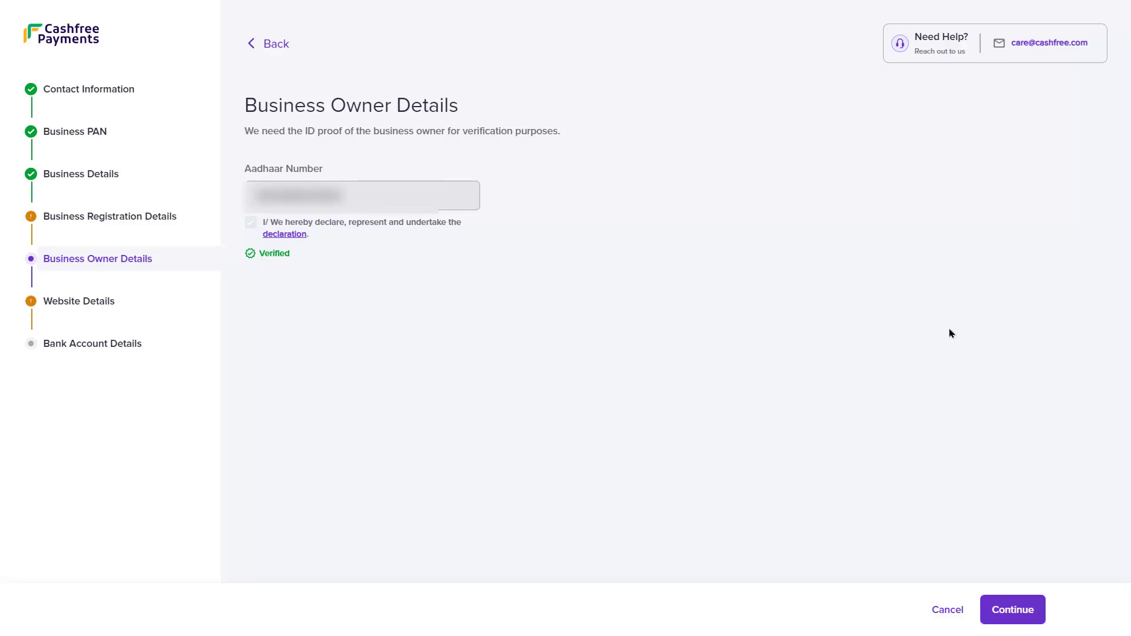
{"action": "left_click", "coordinate": [1009, 612]}
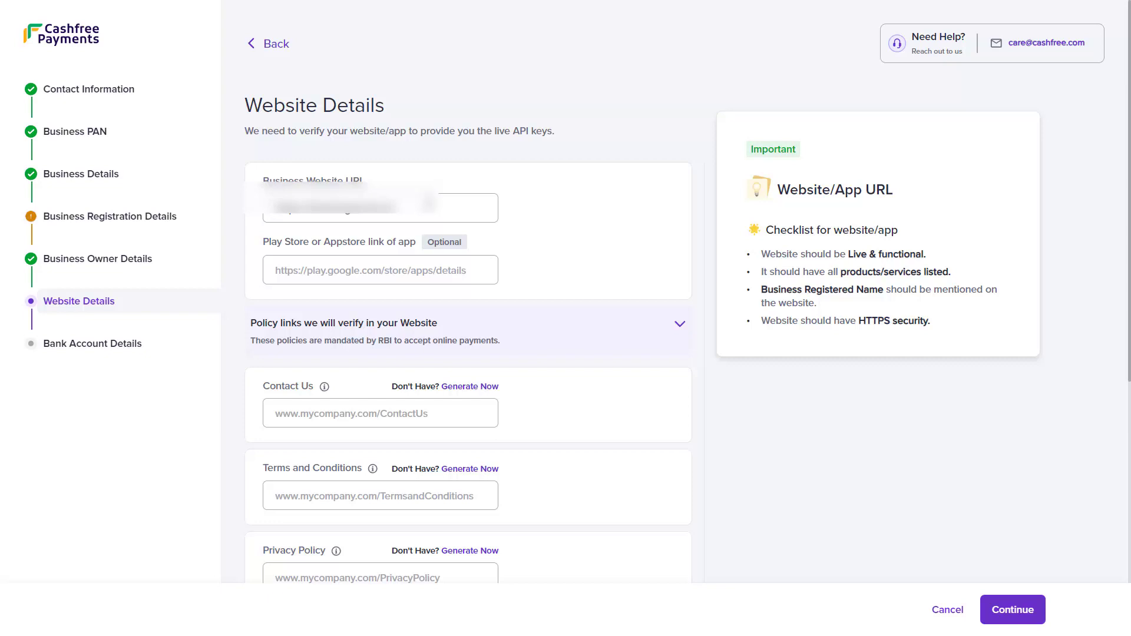
Step: Expand the list of policy links verified on the website and read which pages are required
{"action": "scroll", "coordinate": [568, 278], "scroll_direction": "down", "scroll_amount": 2}
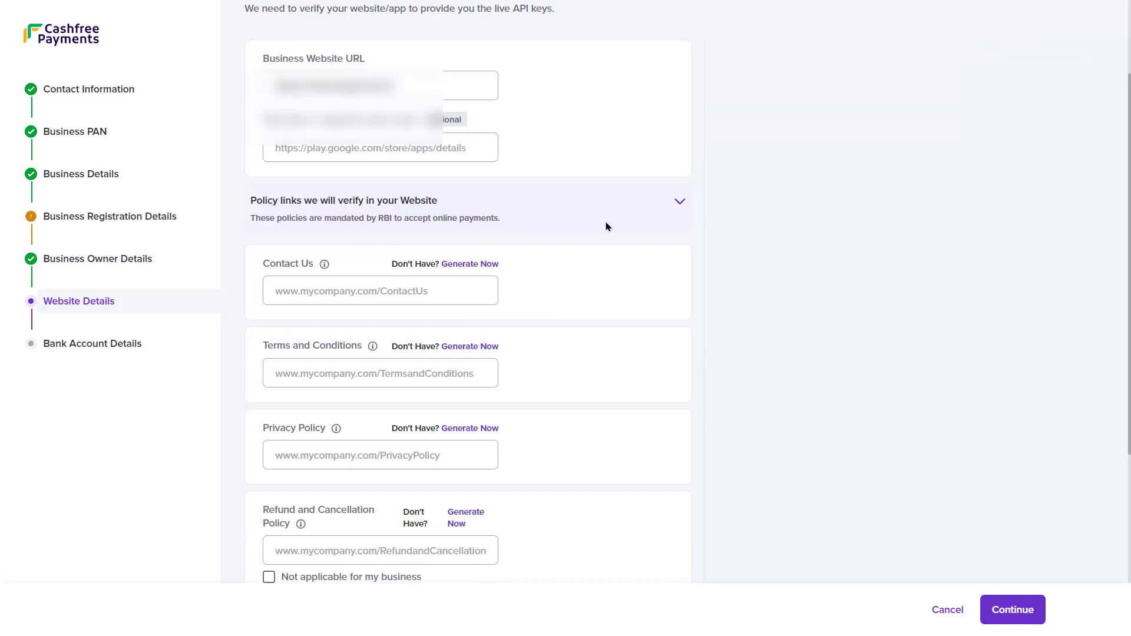
{"action": "mouse_move", "coordinate": [610, 258]}
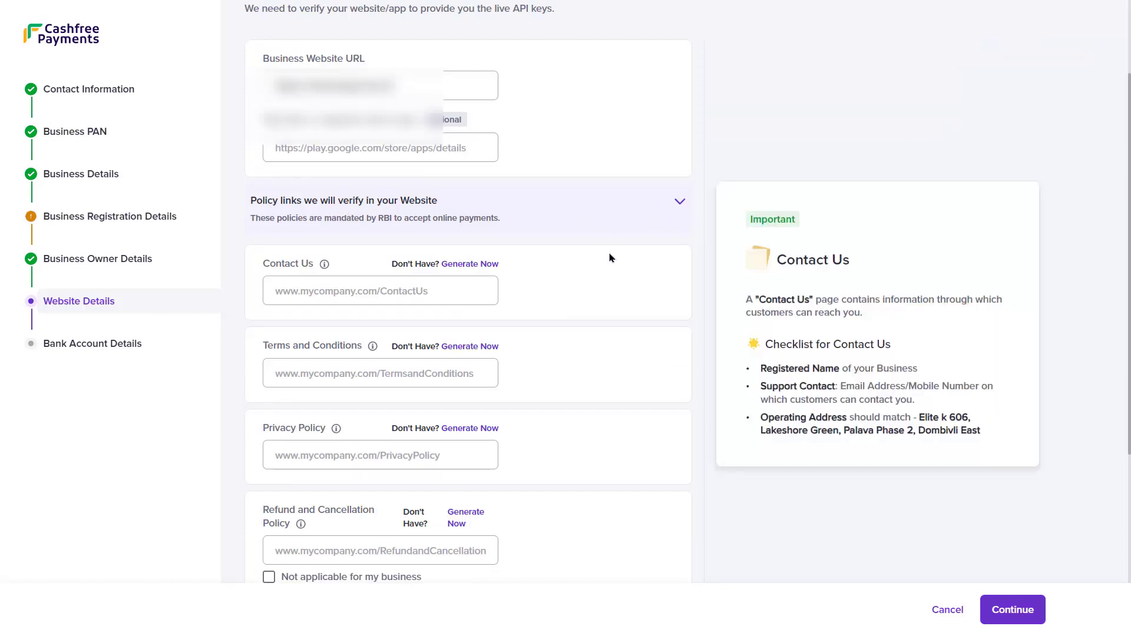
{"action": "left_click", "coordinate": [679, 204]}
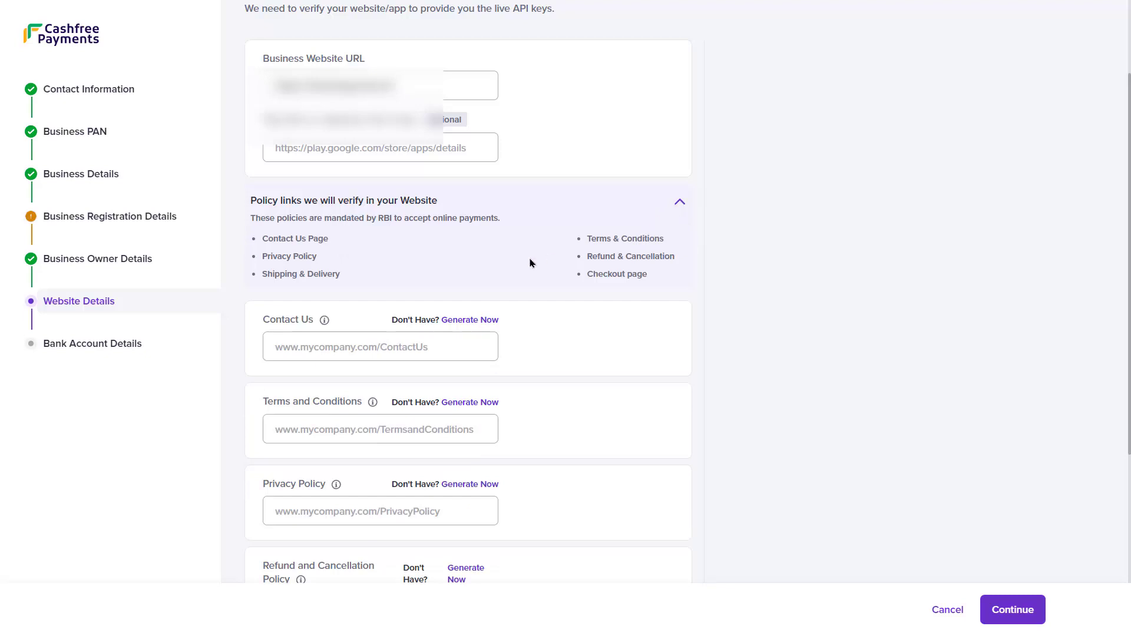
{"action": "left_click_drag", "start_coordinate": [261, 238], "coordinate": [658, 281]}
{"action": "left_click", "coordinate": [699, 284]}
Step: Fill in the Contact Us, Terms and Conditions and Privacy Policy links, and mark the refund and shipping policies as not applicable
{"action": "scroll", "coordinate": [520, 282], "scroll_direction": "down", "scroll_amount": 2}
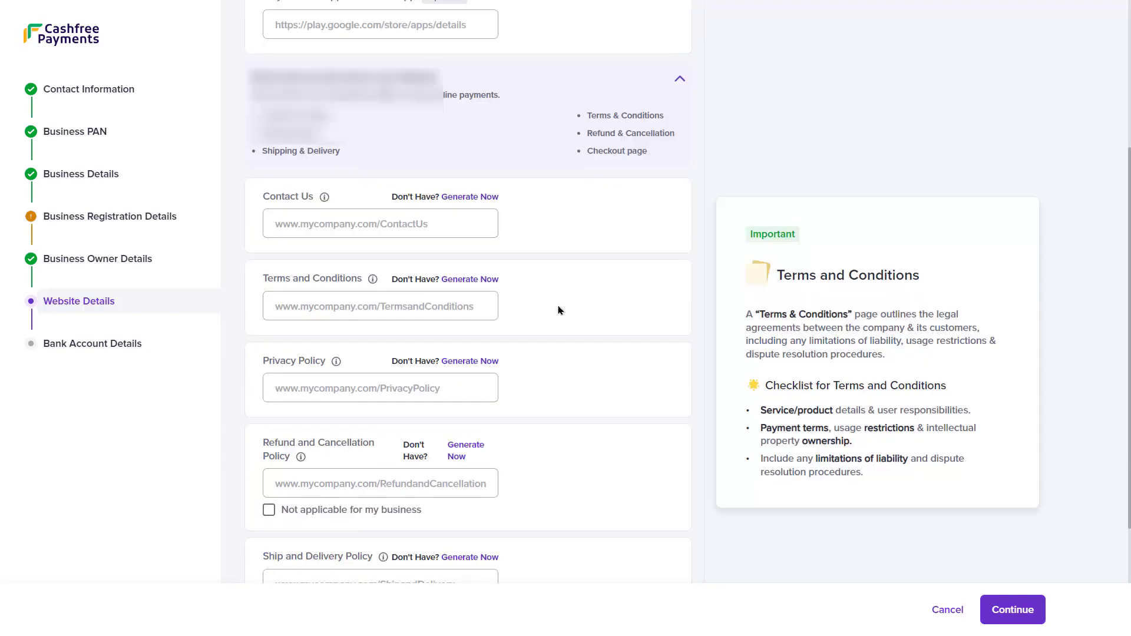
{"action": "mouse_move", "coordinate": [360, 227]}
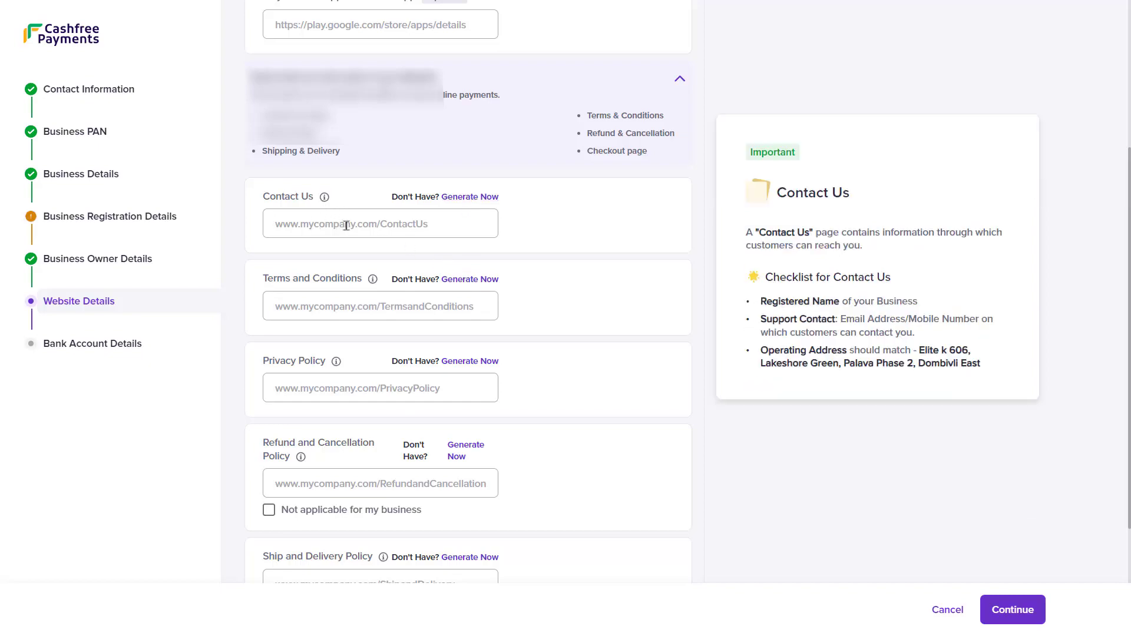
{"action": "scroll", "coordinate": [339, 305], "scroll_direction": "down", "scroll_amount": 3}
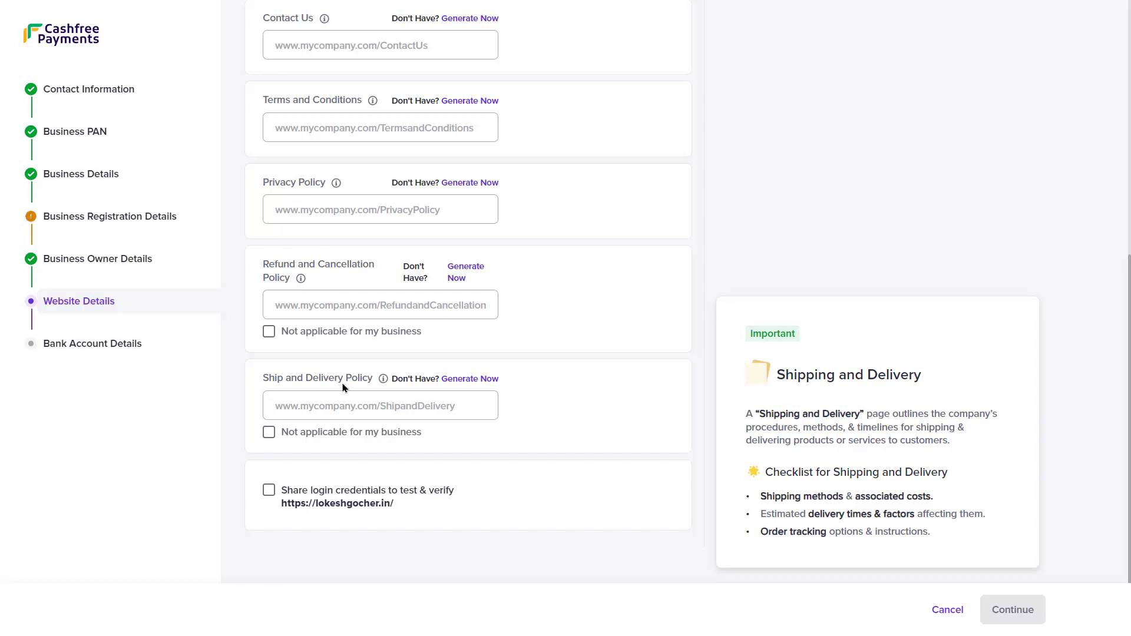
{"action": "scroll", "coordinate": [479, 393], "scroll_direction": "up", "scroll_amount": 2}
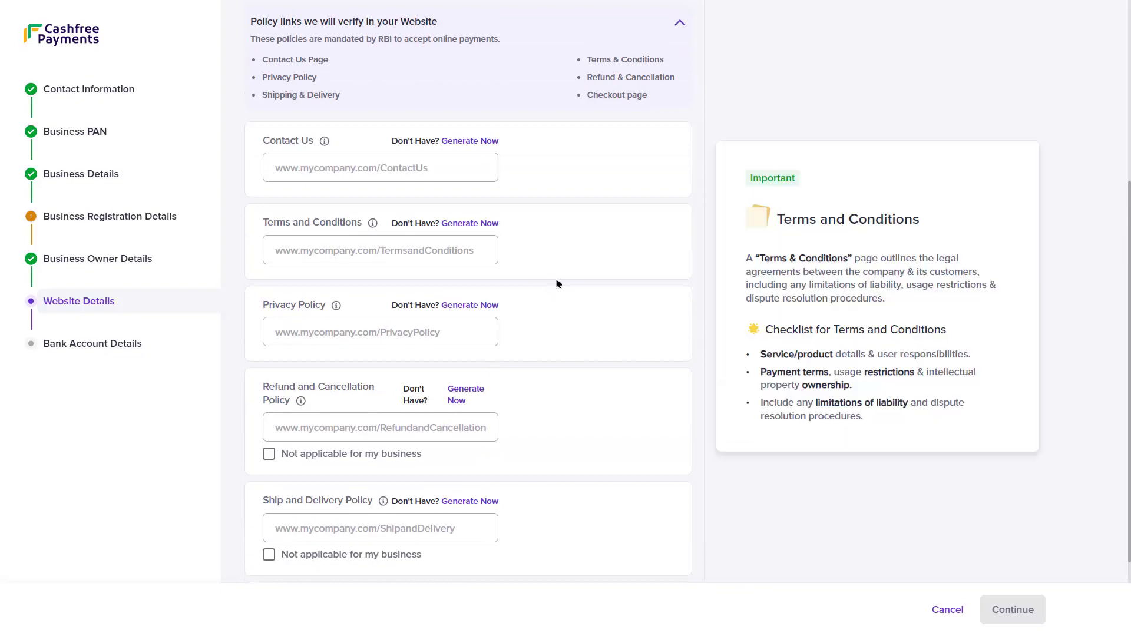
{"action": "scroll", "coordinate": [561, 280], "scroll_direction": "down", "scroll_amount": 2}
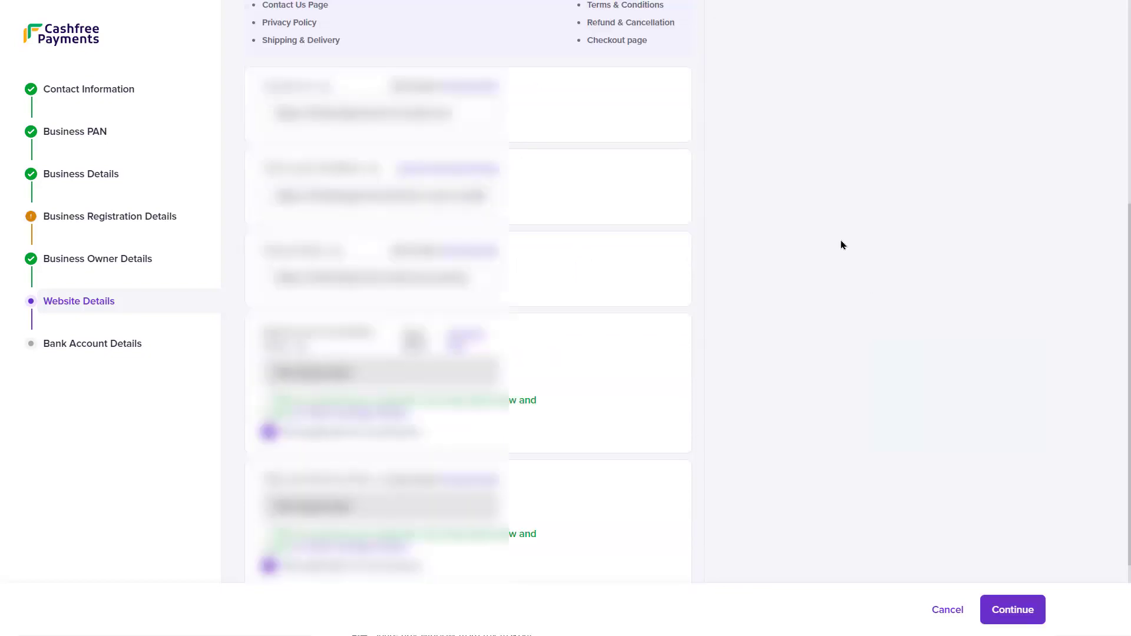
Step: Review the completed website and policy entries together with the checklists for contact, terms, refund and shipping pages
{"action": "scroll", "coordinate": [841, 245], "scroll_direction": "up", "scroll_amount": 4}
{"action": "scroll", "coordinate": [831, 241], "scroll_direction": "up", "scroll_amount": 2}
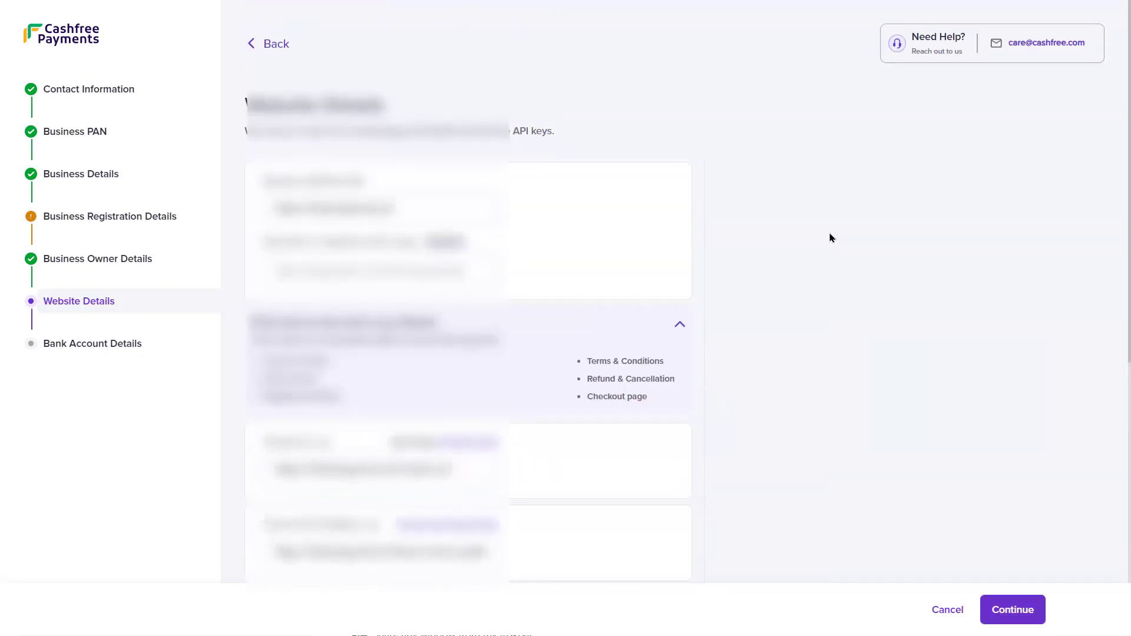
{"action": "scroll", "coordinate": [821, 279], "scroll_direction": "down", "scroll_amount": 2}
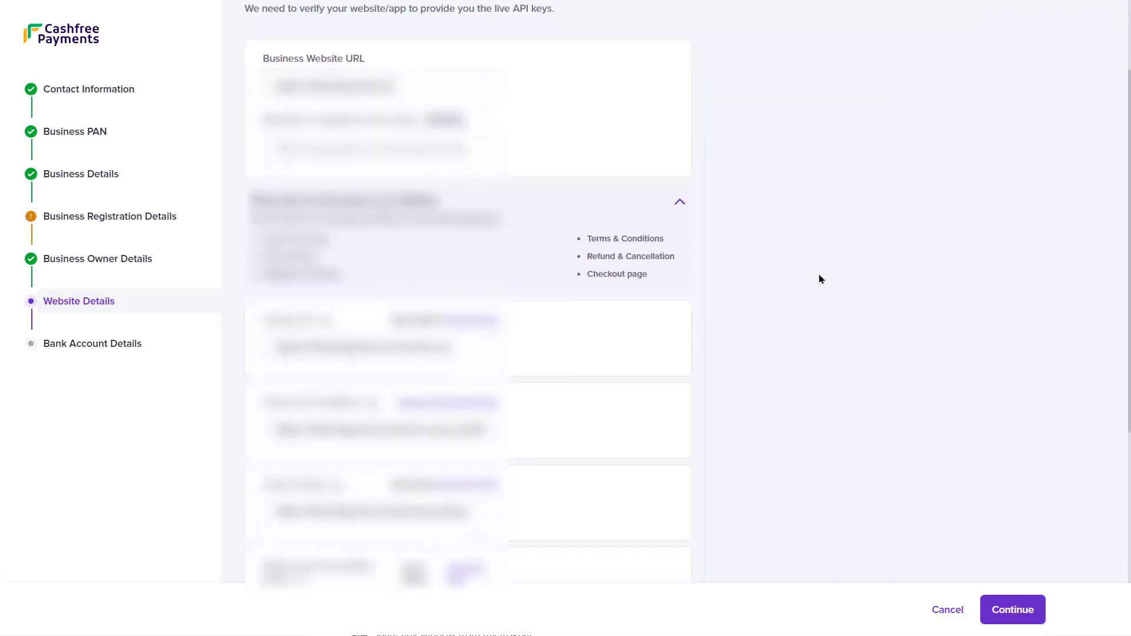
{"action": "scroll", "coordinate": [821, 278], "scroll_direction": "down", "scroll_amount": 2}
{"action": "mouse_move", "coordinate": [255, 281]}
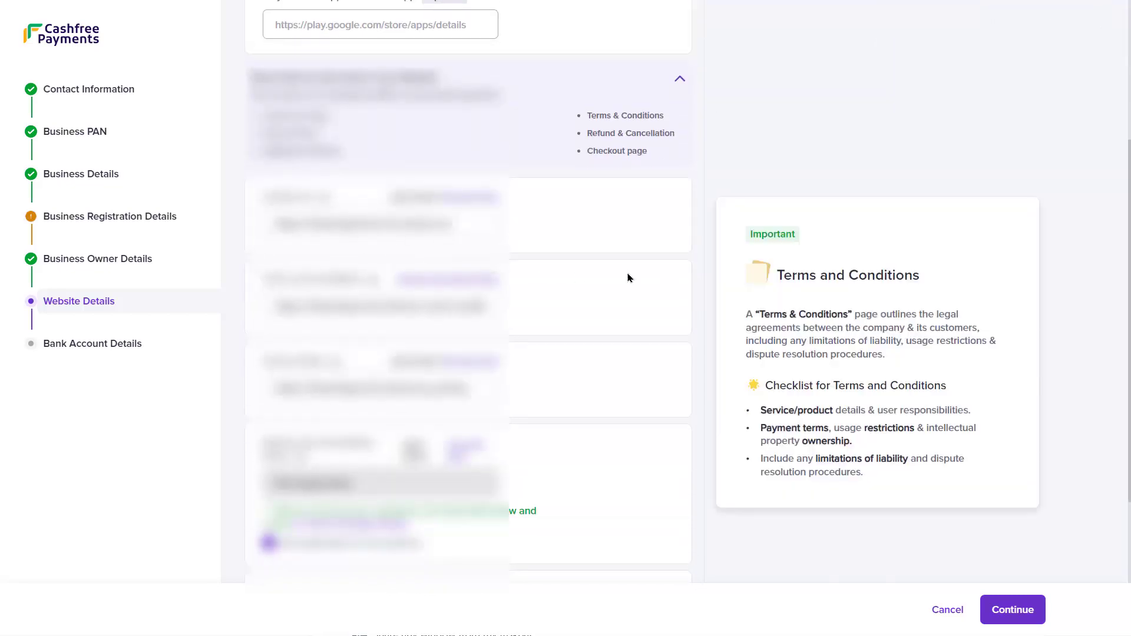
{"action": "scroll", "coordinate": [648, 271], "scroll_direction": "down", "scroll_amount": 2}
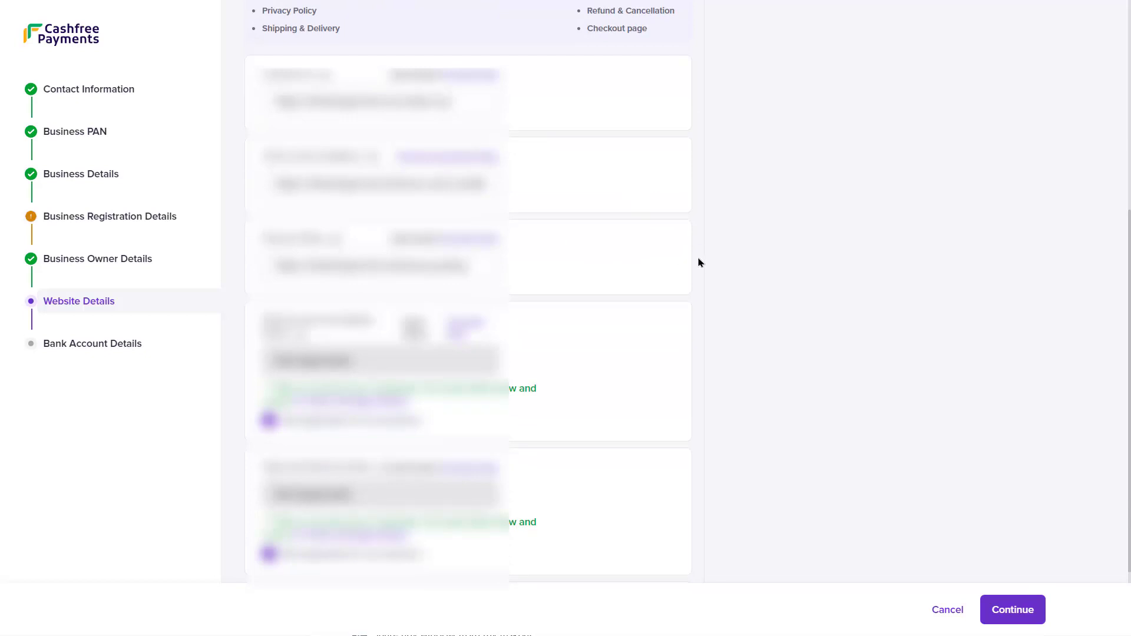
{"action": "mouse_move", "coordinate": [531, 175]}
{"action": "mouse_move", "coordinate": [468, 105]}
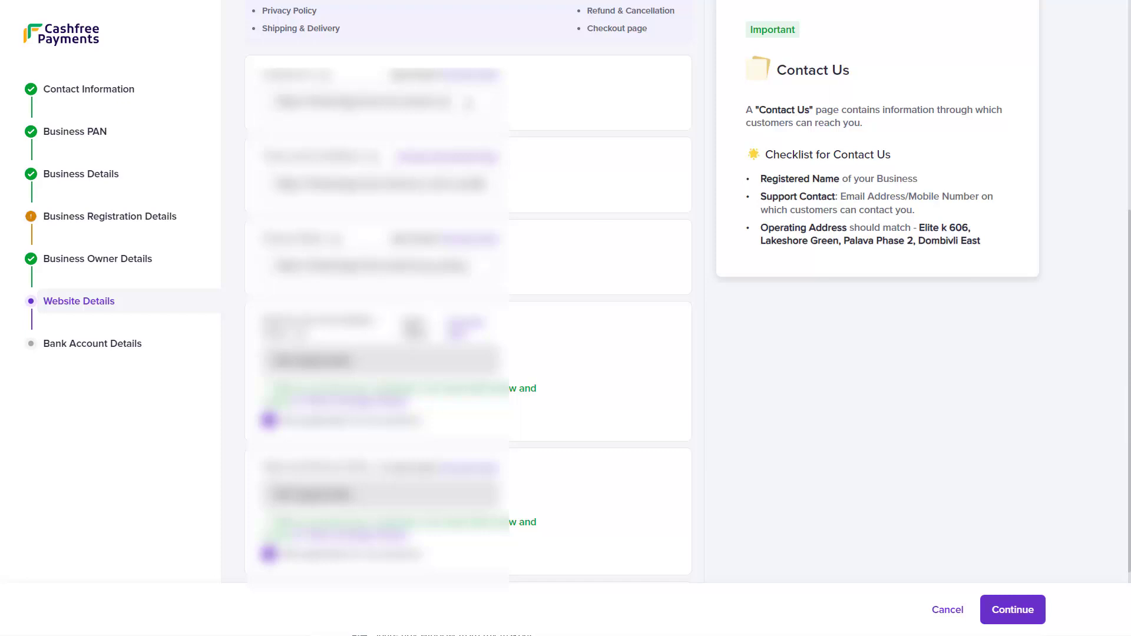
{"action": "mouse_move", "coordinate": [455, 171]}
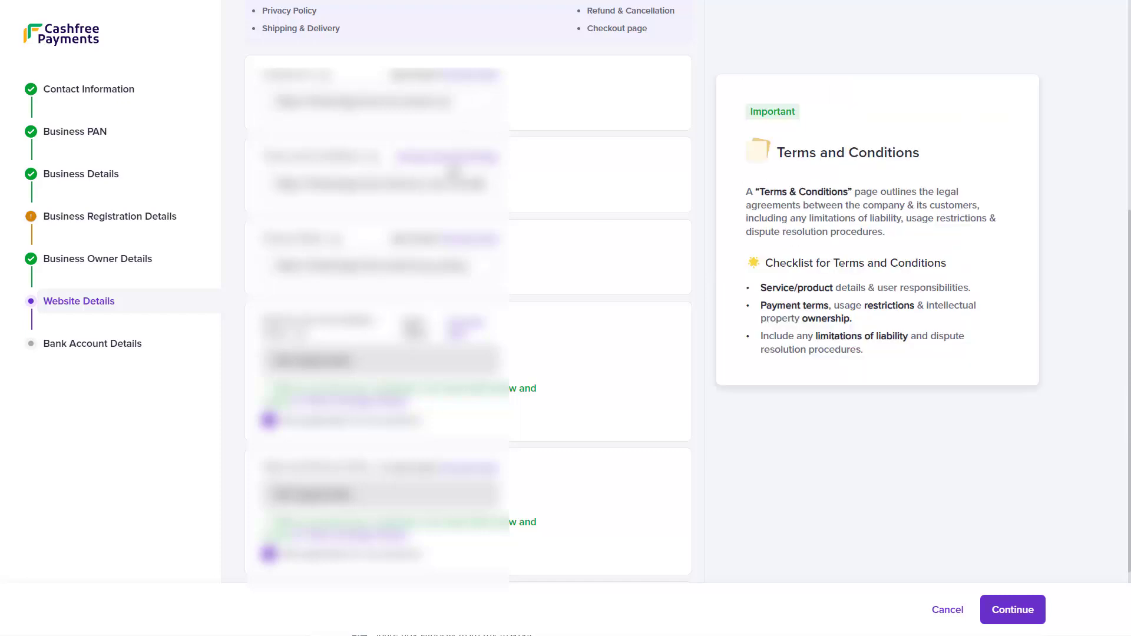
{"action": "mouse_move", "coordinate": [424, 259]}
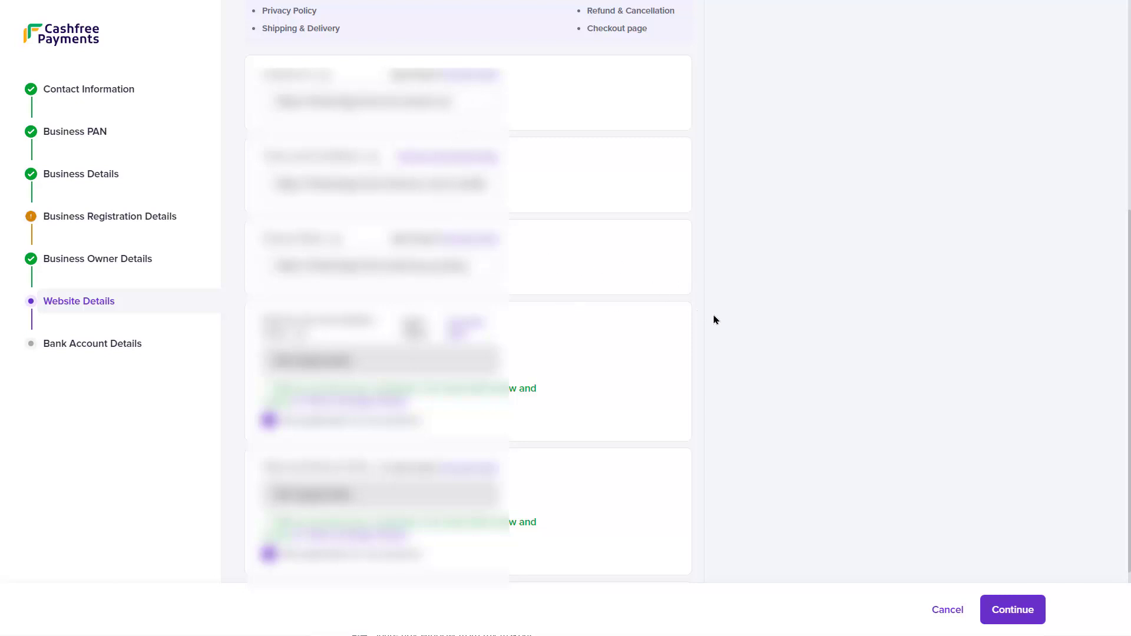
{"action": "scroll", "coordinate": [715, 318], "scroll_direction": "down", "scroll_amount": 2}
{"action": "mouse_move", "coordinate": [673, 309]}
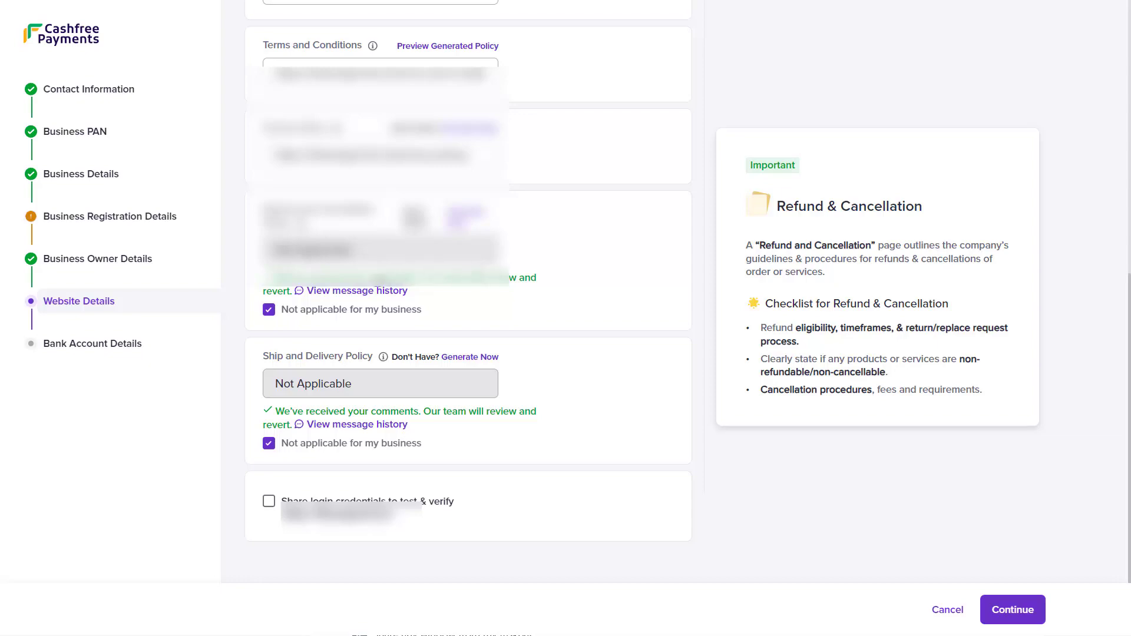
{"action": "mouse_move", "coordinate": [397, 370]}
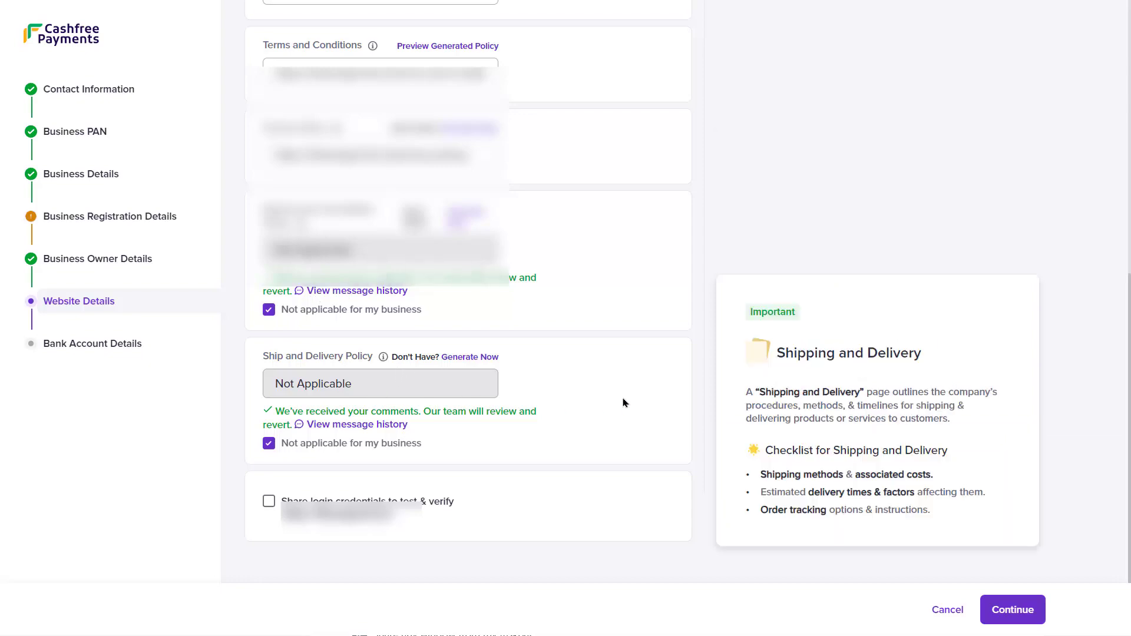
Step: Submit the website details and proceed to the bank account details
{"action": "scroll", "coordinate": [625, 399], "scroll_direction": "up", "scroll_amount": 2}
{"action": "scroll", "coordinate": [626, 396], "scroll_direction": "down", "scroll_amount": 2}
{"action": "left_click", "coordinate": [1013, 610]}
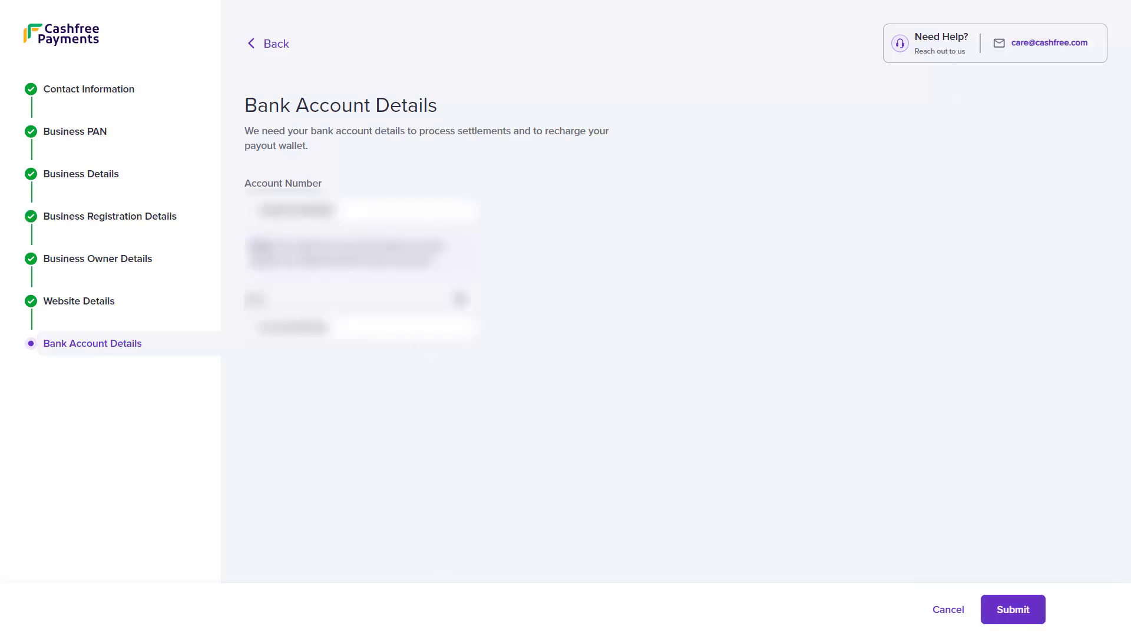
Step: Check the note under the bank account number, submit the bank account details and continue to the merchant dashboard
{"action": "left_click_drag", "start_coordinate": [281, 248], "coordinate": [451, 260]}
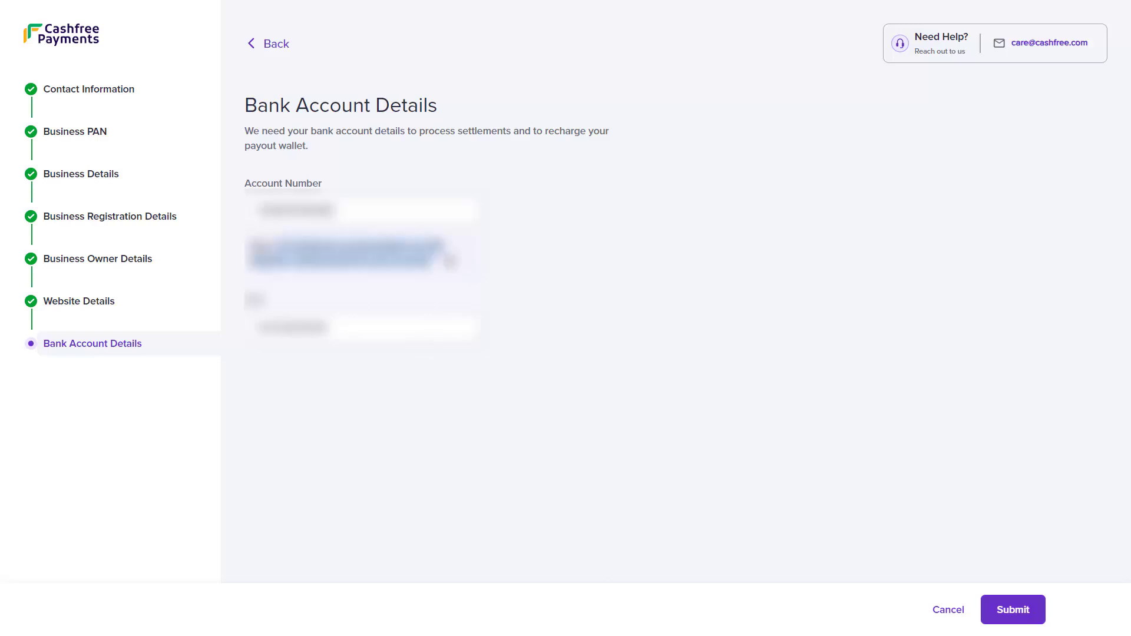
{"action": "left_click", "coordinate": [519, 306]}
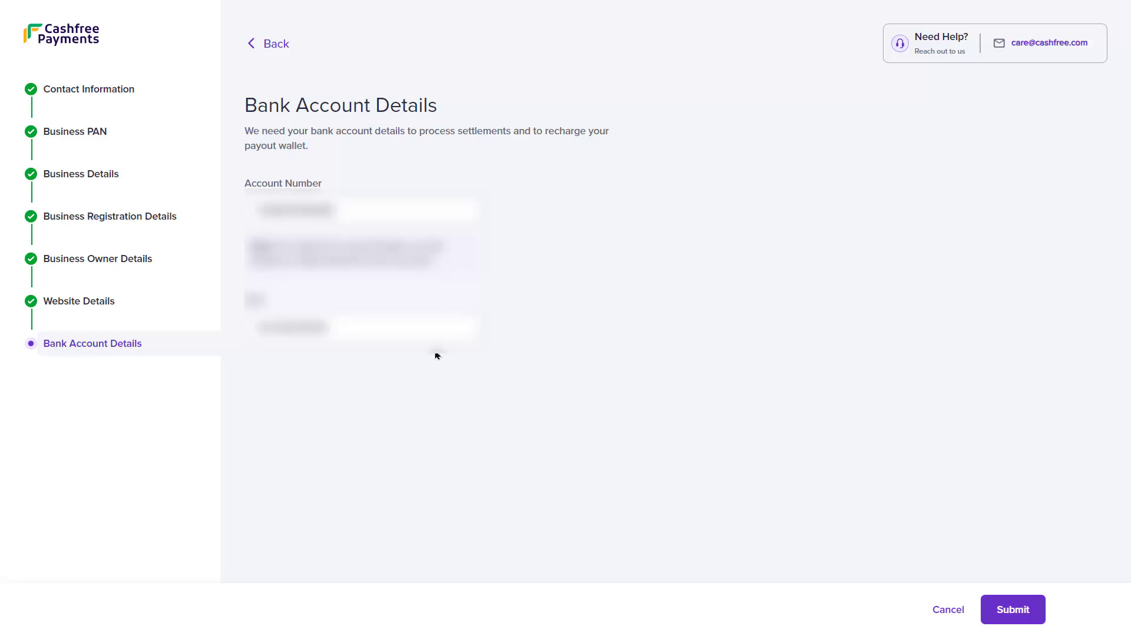
{"action": "mouse_move", "coordinate": [374, 211]}
{"action": "left_click", "coordinate": [1016, 613]}
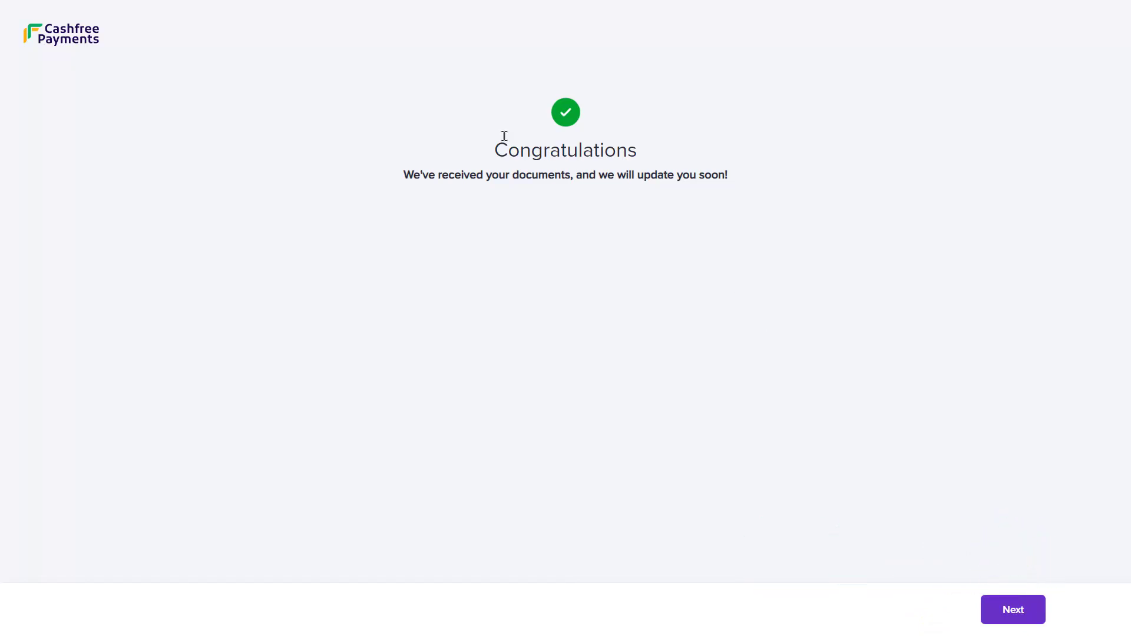
{"action": "left_click", "coordinate": [1014, 612]}
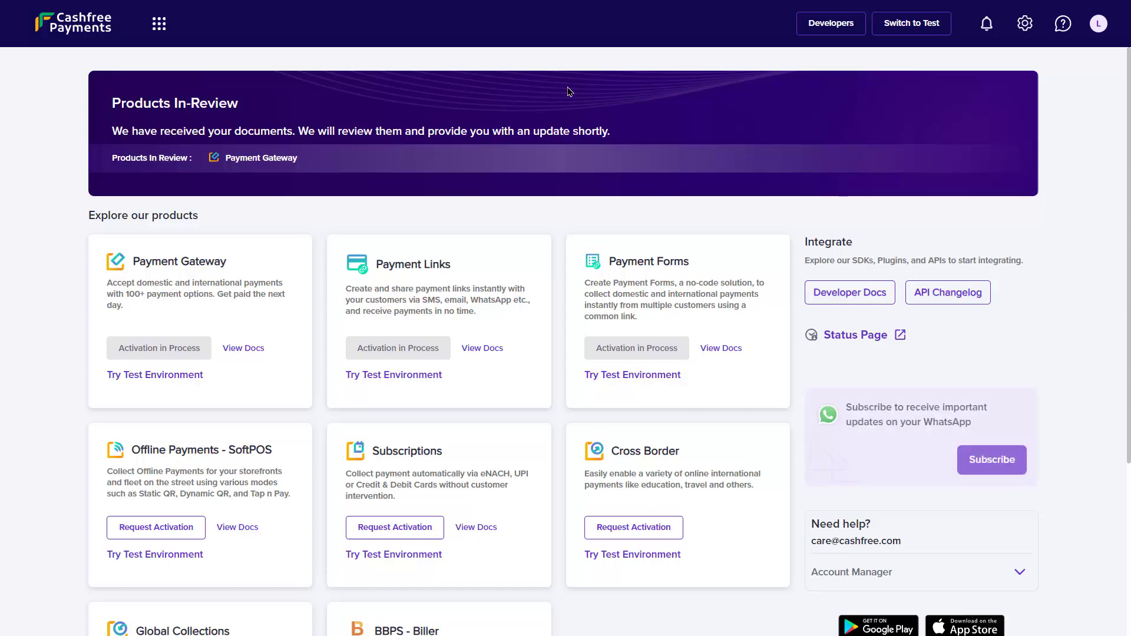
Step: Look through the dashboard's product cards, from Payment Gateway to BBPS - Biller, and check the activation status of each product
{"action": "scroll", "coordinate": [457, 311], "scroll_direction": "down", "scroll_amount": 4}
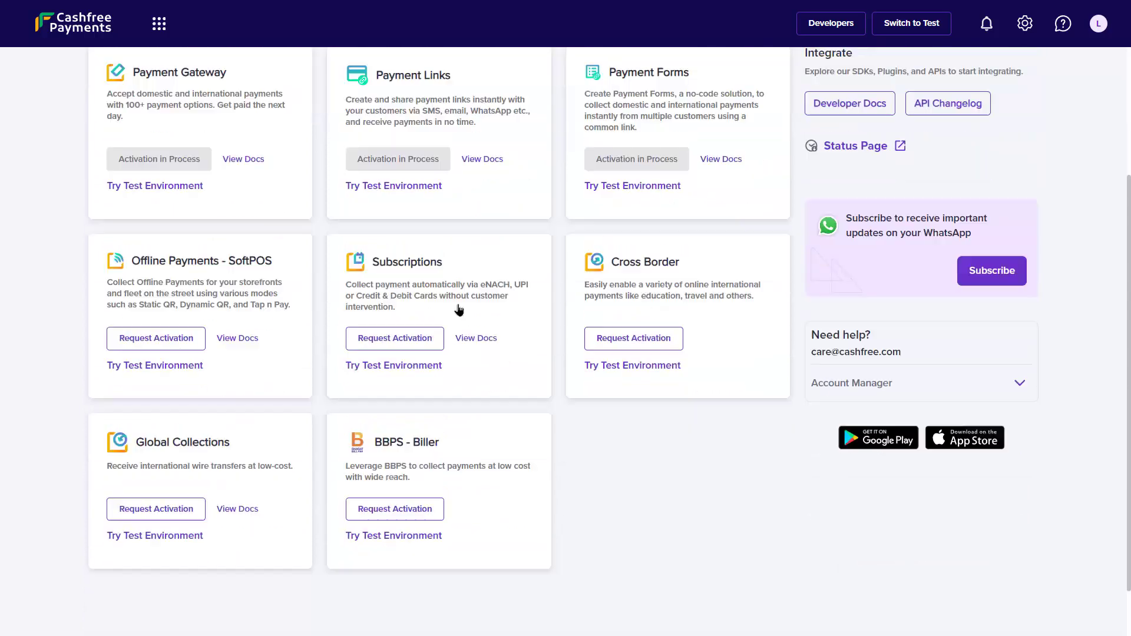
{"action": "scroll", "coordinate": [487, 269], "scroll_direction": "up", "scroll_amount": 4}
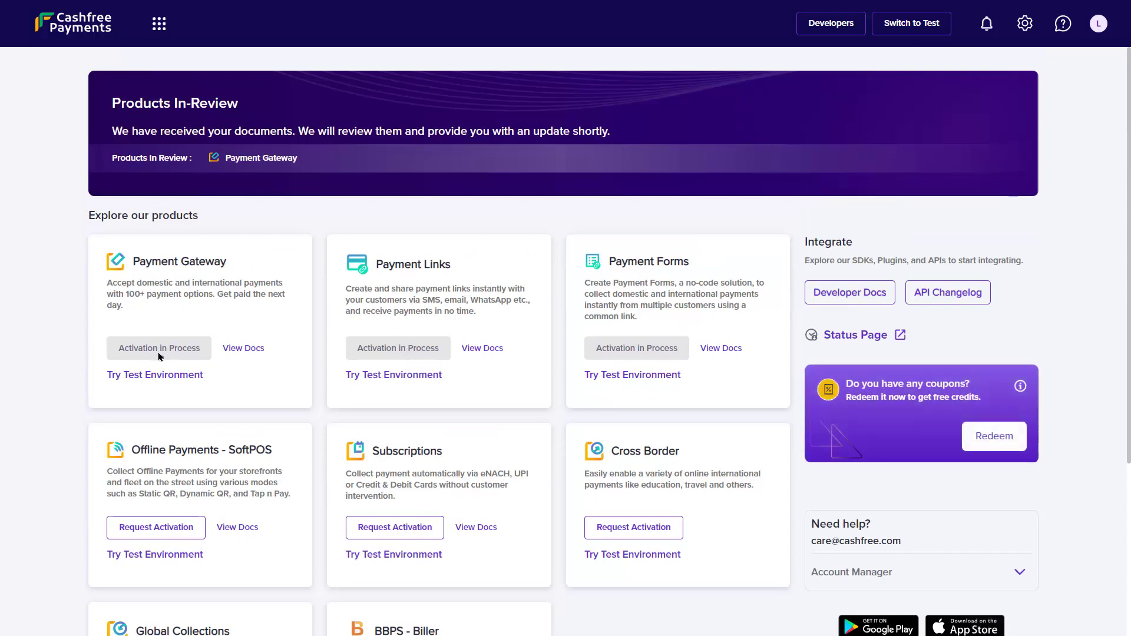
{"action": "scroll", "coordinate": [141, 289], "scroll_direction": "down", "scroll_amount": 4}
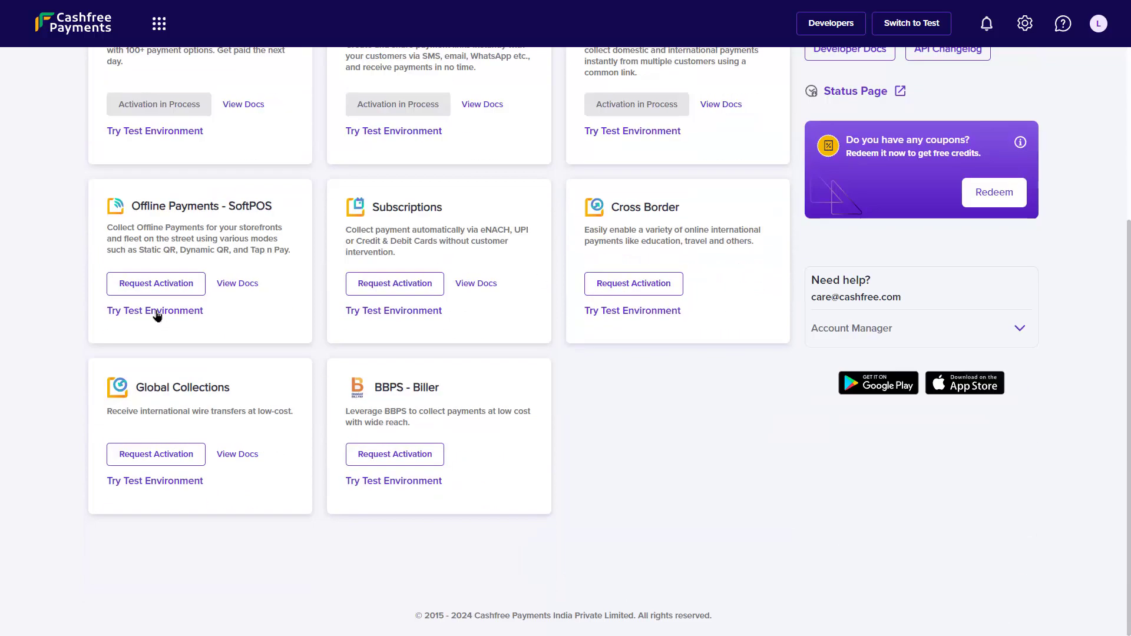
{"action": "scroll", "coordinate": [770, 483], "scroll_direction": "up", "scroll_amount": 4}
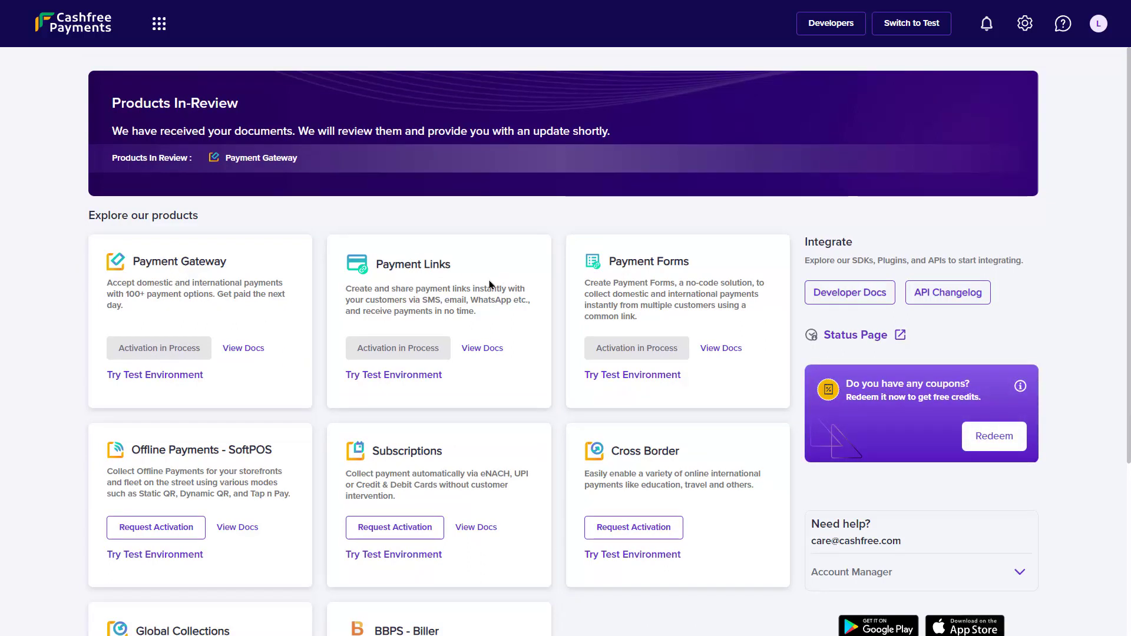
{"action": "scroll", "coordinate": [742, 399], "scroll_direction": "down", "scroll_amount": 4}
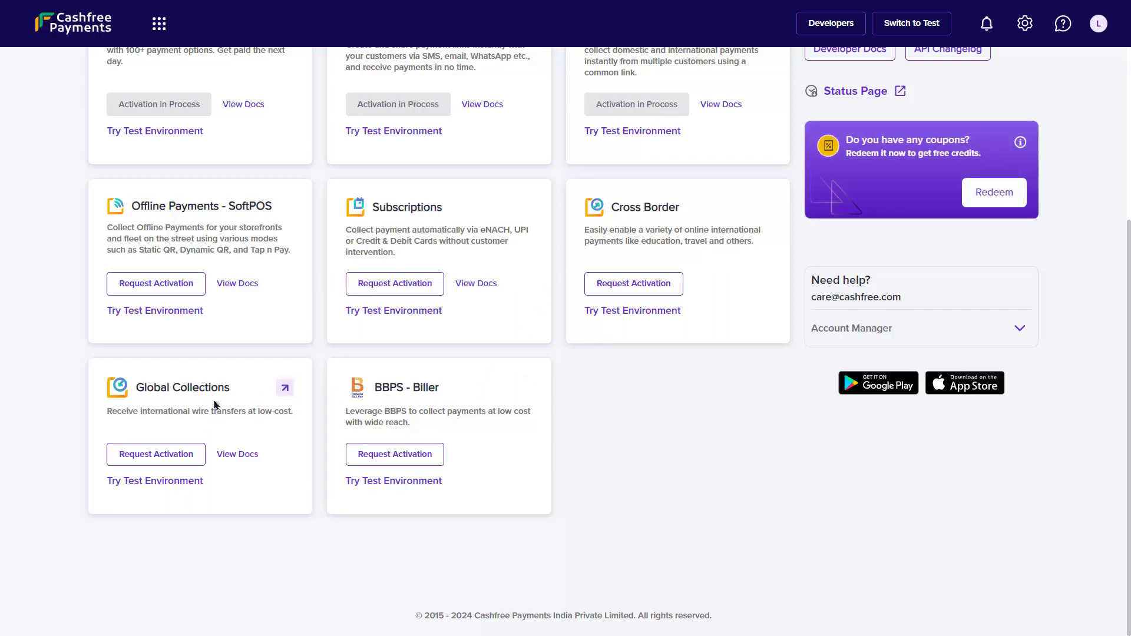
{"action": "scroll", "coordinate": [228, 381], "scroll_direction": "up", "scroll_amount": 2}
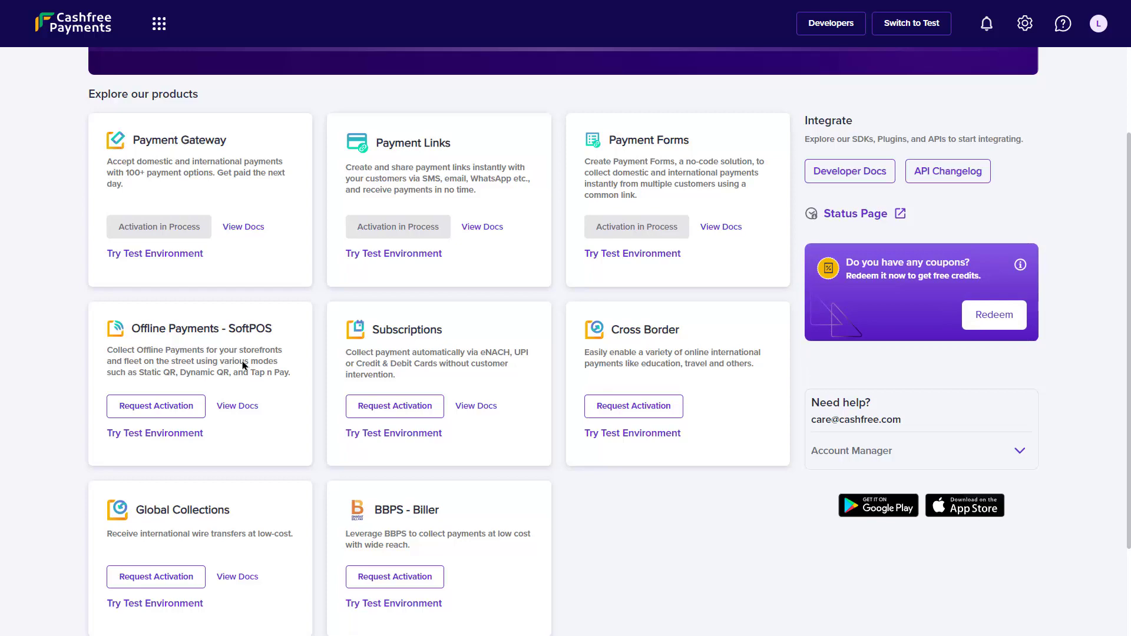
{"action": "scroll", "coordinate": [251, 357], "scroll_direction": "down", "scroll_amount": 2}
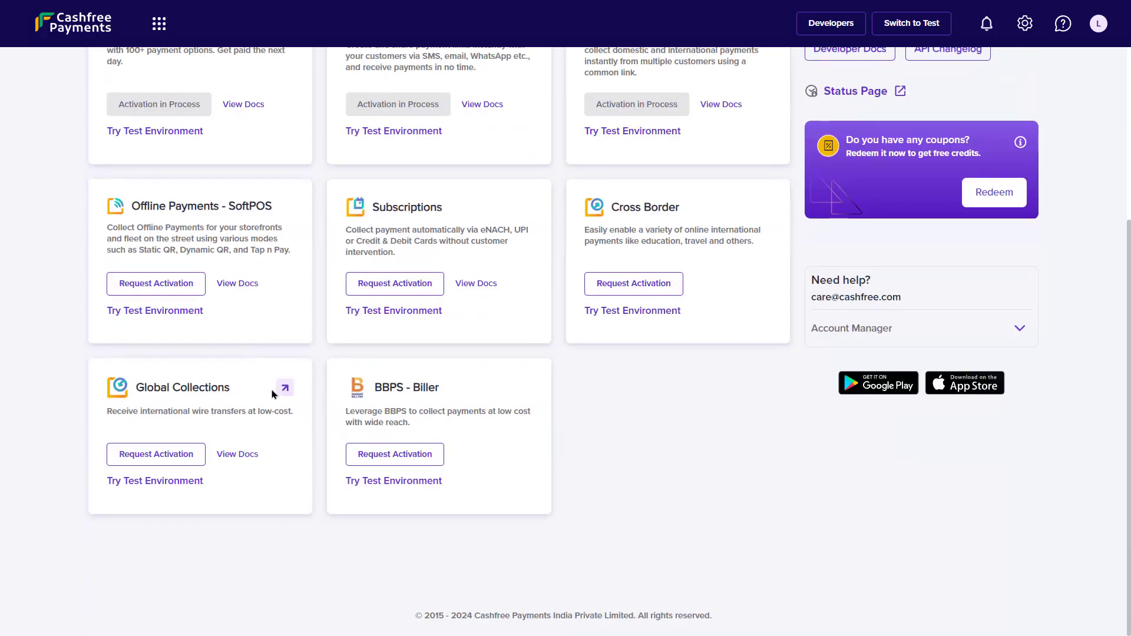
{"action": "scroll", "coordinate": [283, 383], "scroll_direction": "up", "scroll_amount": 2}
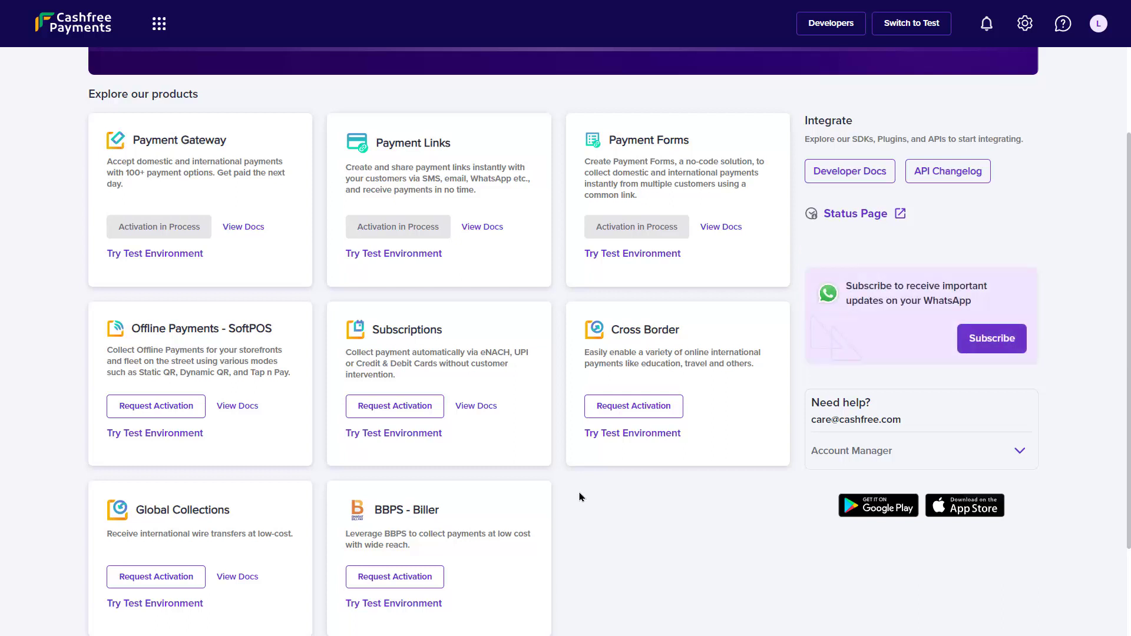
{"action": "scroll", "coordinate": [581, 497], "scroll_direction": "down", "scroll_amount": 2}
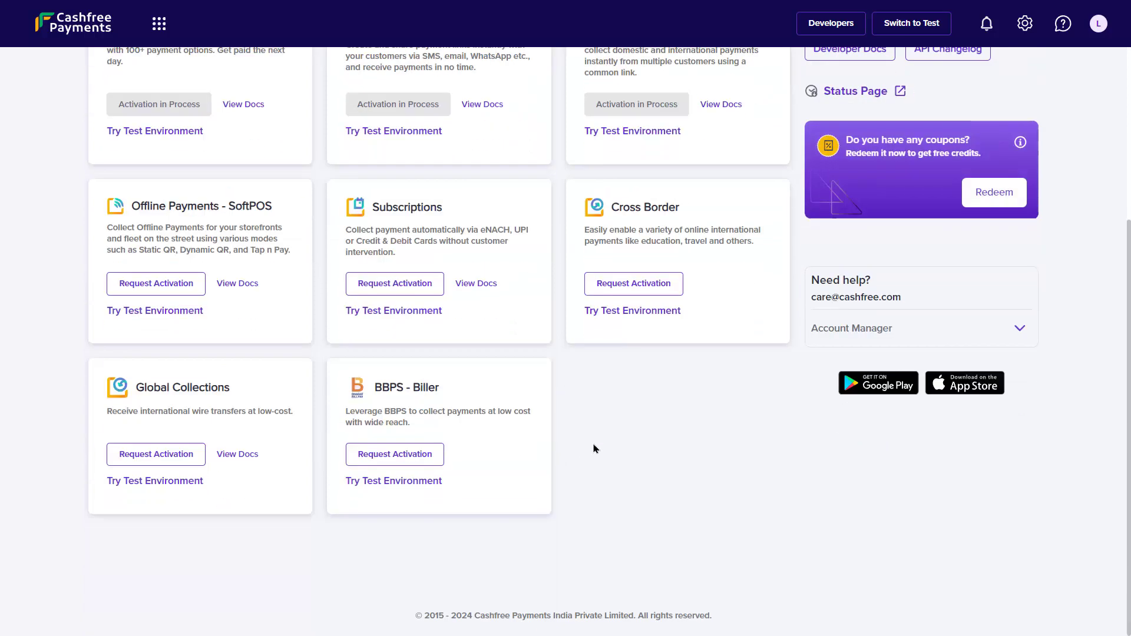
{"action": "scroll", "coordinate": [676, 425], "scroll_direction": "up", "scroll_amount": 4}
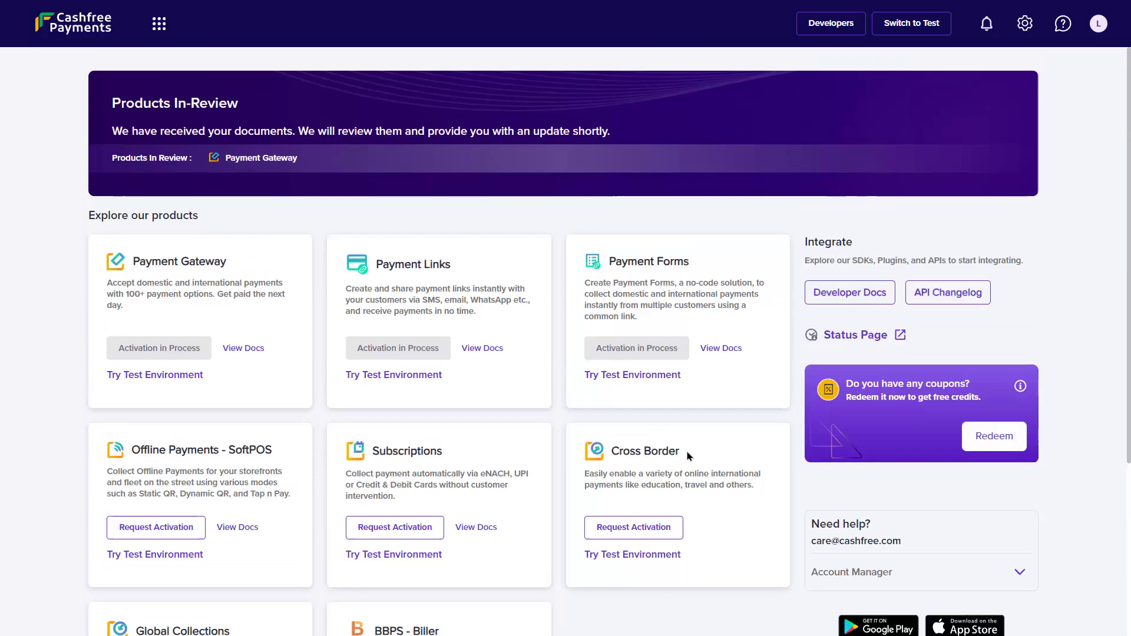